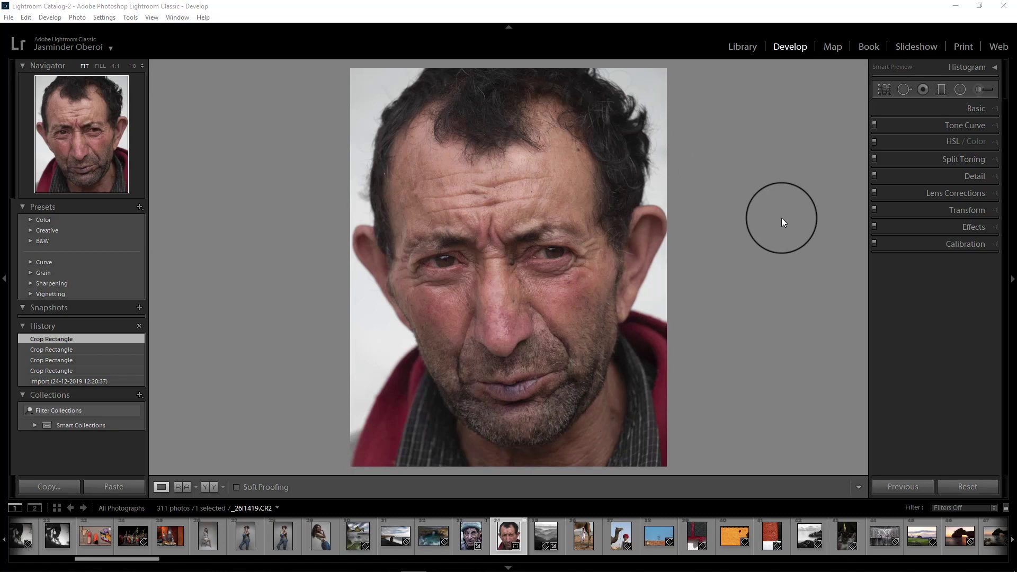
Show the Basic adjustments for the cropped close-up portrait in Develop.
{"action": "left_click", "coordinate": [996, 109]}
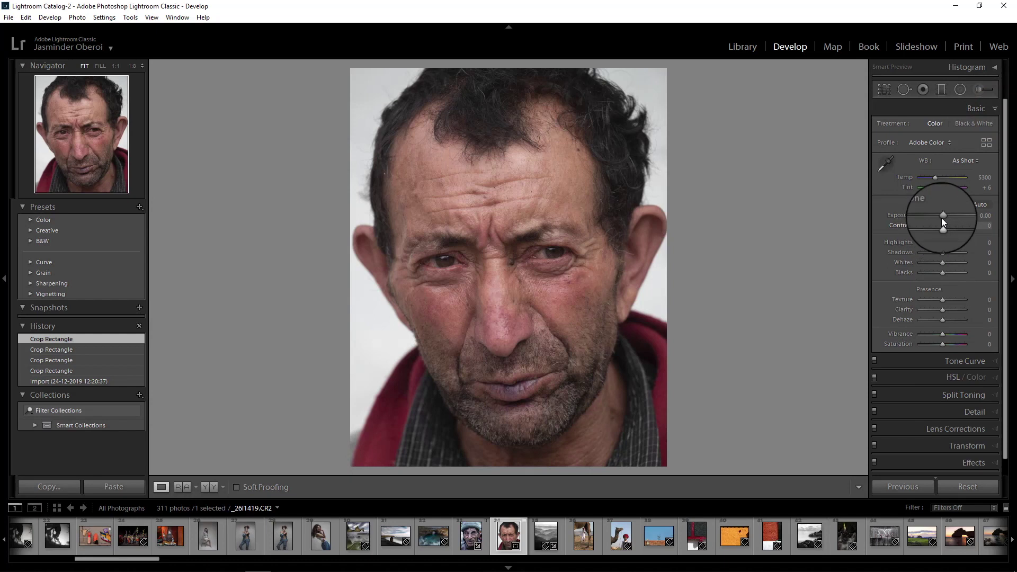
Raise exposure to +0.48 and set white balance to 4500 temperature with -29 tint.
{"action": "left_click_drag", "start_coordinate": [942, 216], "coordinate": [945, 216]}
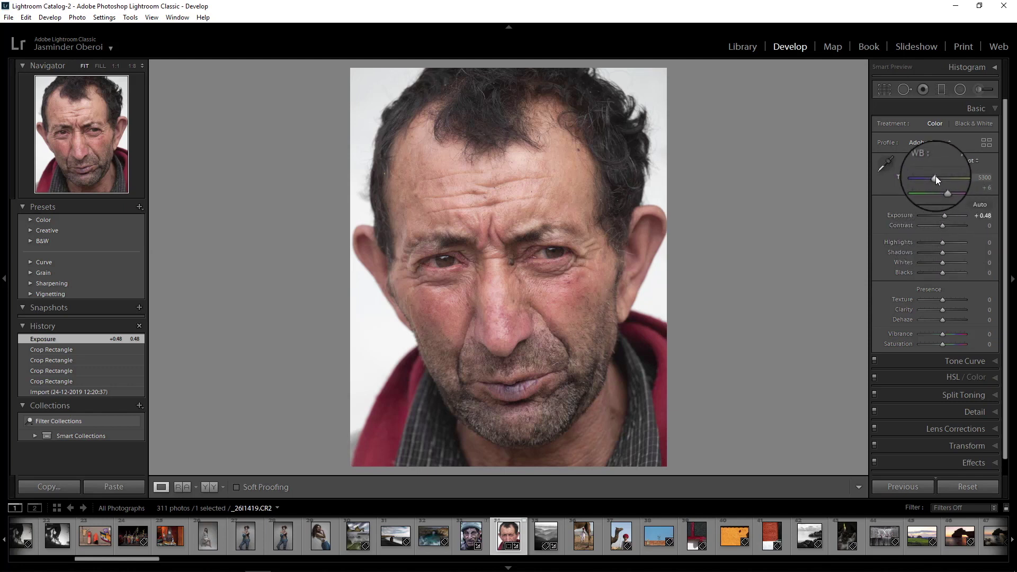
{"action": "left_click_drag", "start_coordinate": [936, 178], "coordinate": [933, 178]}
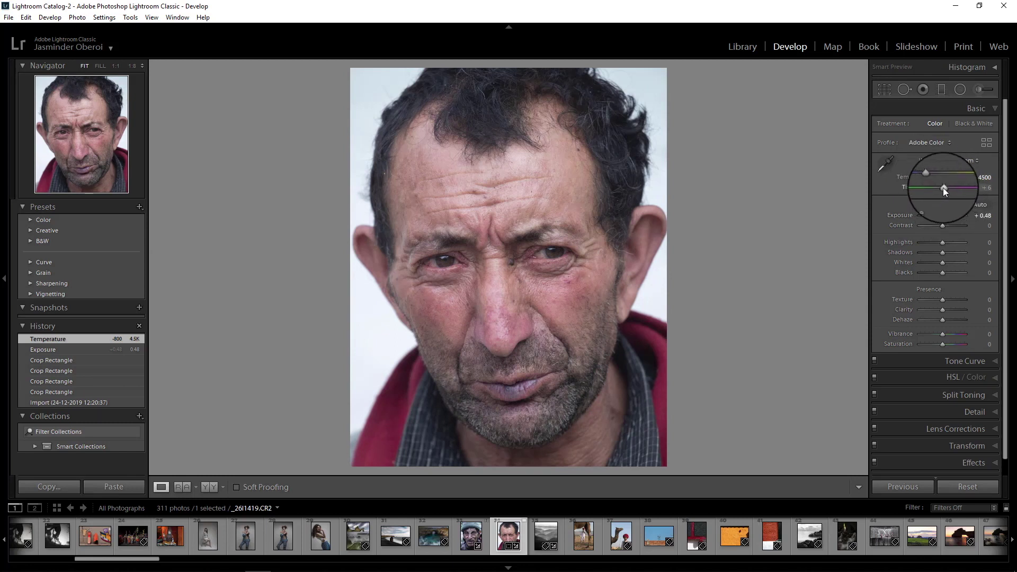
{"action": "left_click", "coordinate": [943, 188]}
{"action": "left_click_drag", "start_coordinate": [942, 187], "coordinate": [937, 188]}
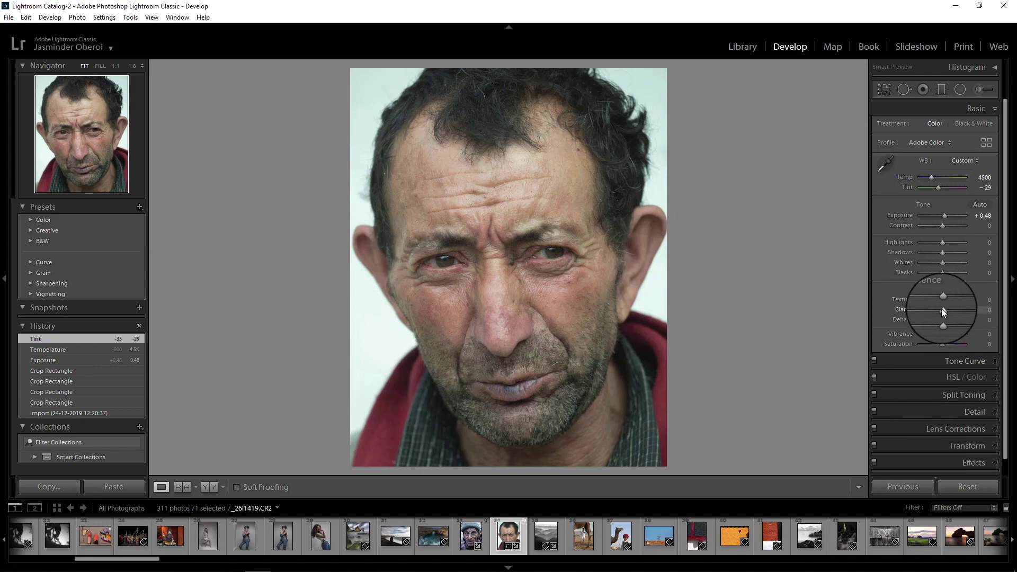
Push Clarity to +67 and nudge Exposure up to +0.60.
{"action": "left_click_drag", "start_coordinate": [943, 308], "coordinate": [956, 310]}
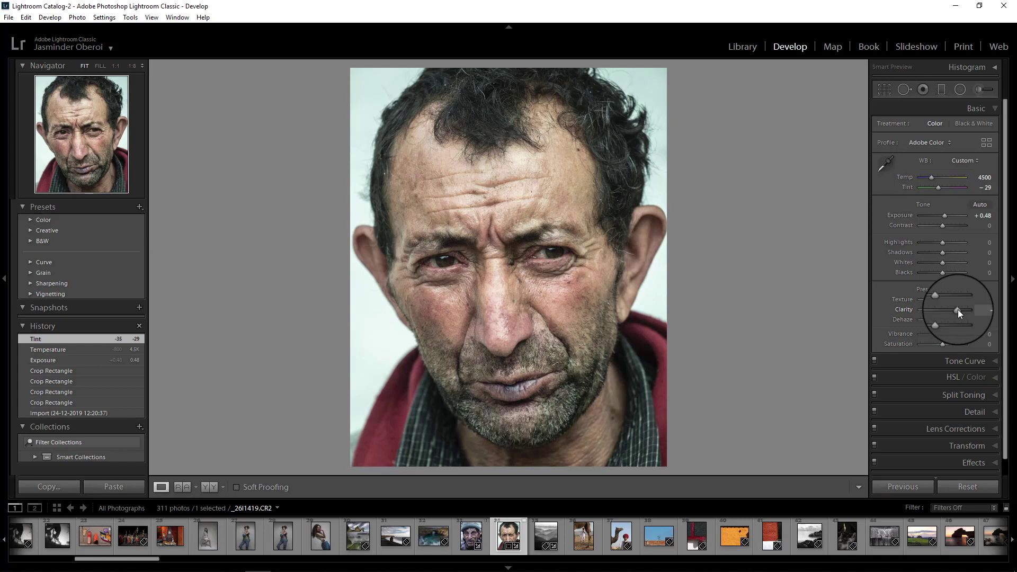
{"action": "left_click_drag", "start_coordinate": [958, 312], "coordinate": [958, 313]}
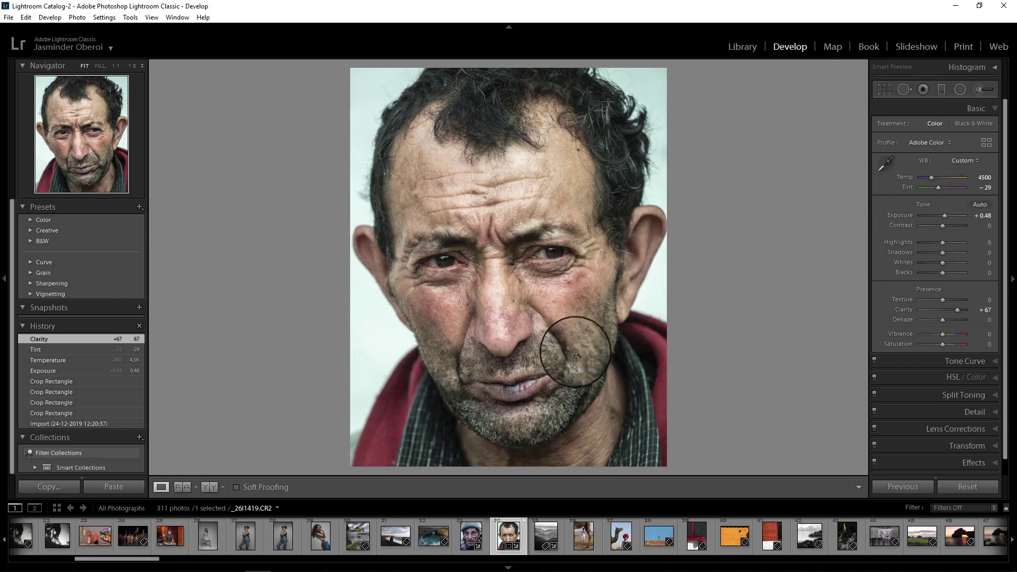
{"action": "left_click_drag", "start_coordinate": [945, 216], "coordinate": [945, 217]}
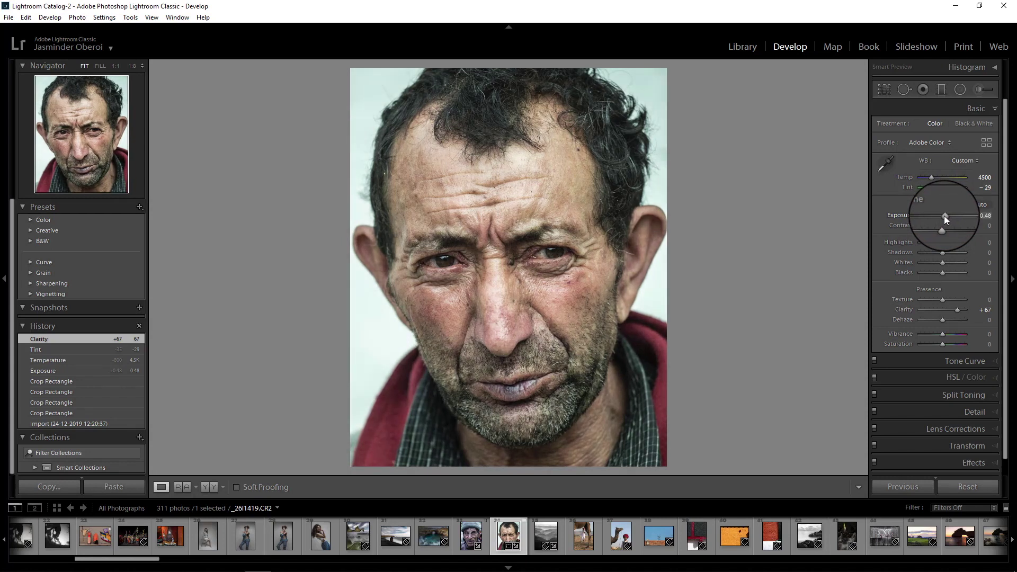
{"action": "left_click_drag", "start_coordinate": [944, 215], "coordinate": [945, 215]}
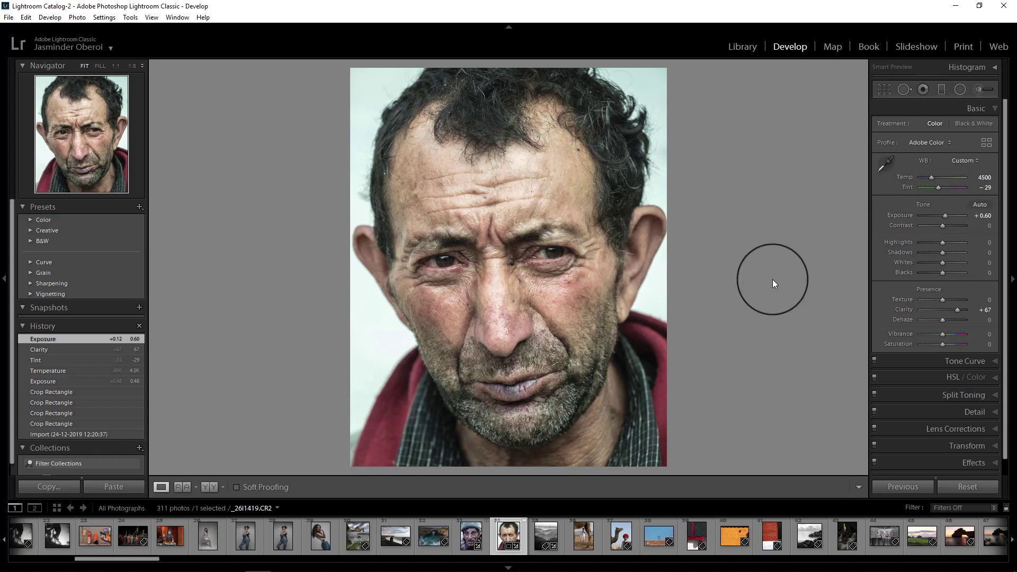
{"action": "left_click", "coordinate": [996, 362]}
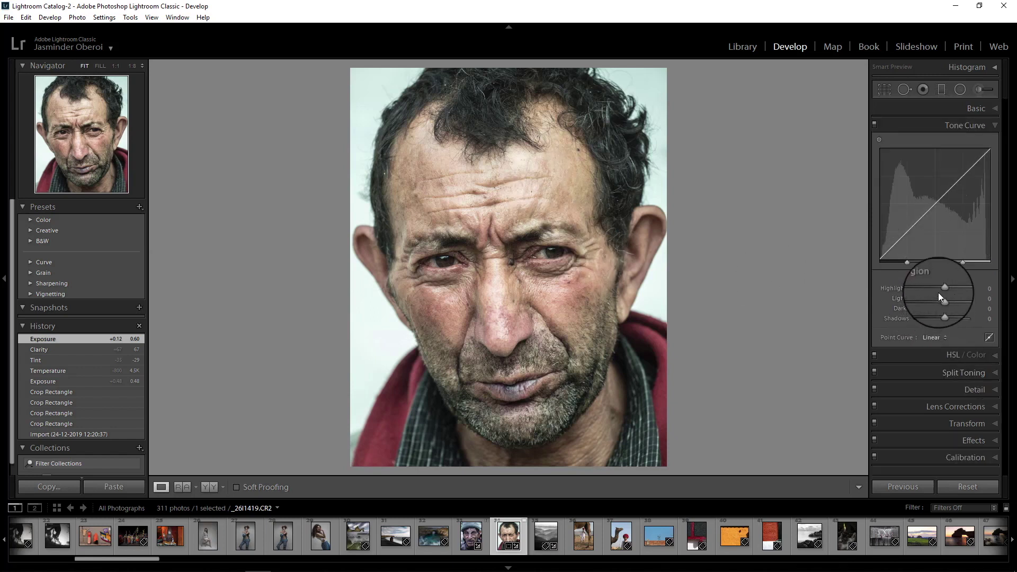
Lift the Tone Curve's Highlights region slider to +18.
{"action": "left_click_drag", "start_coordinate": [943, 288], "coordinate": [946, 288]}
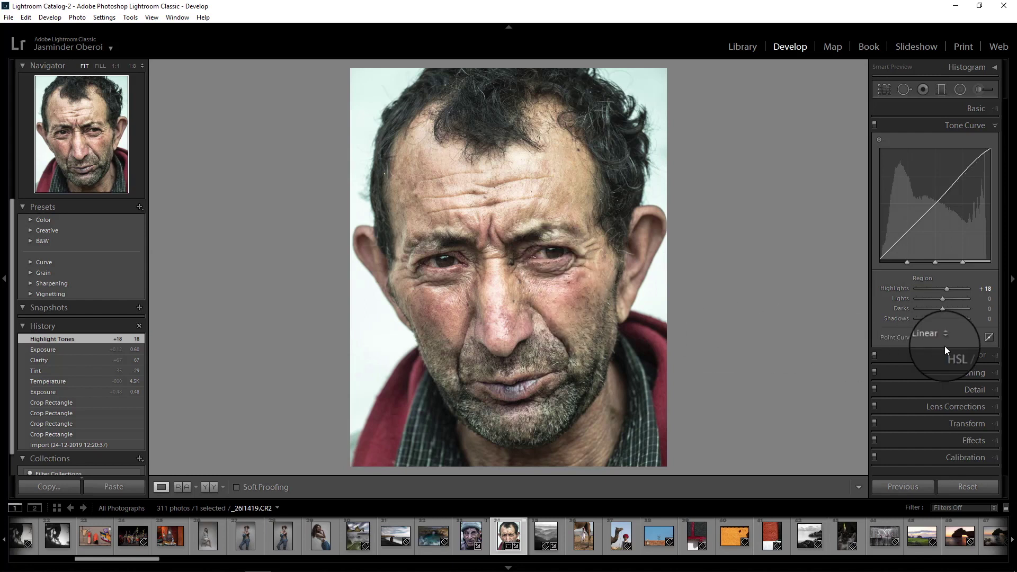
{"action": "left_click", "coordinate": [994, 112]}
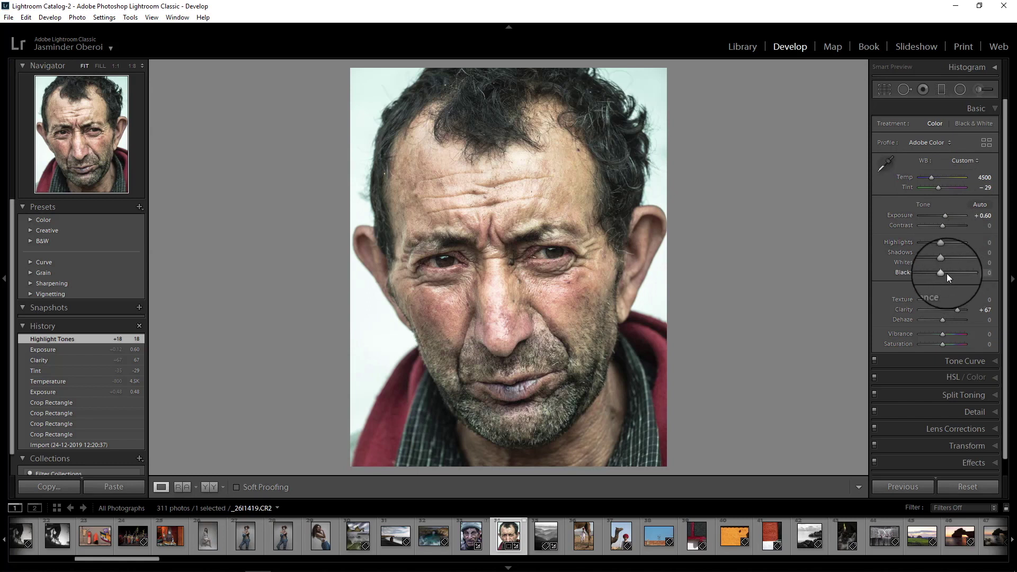
Set Blacks to -55, Whites to +33 and Shadows to +38.
{"action": "left_click_drag", "start_coordinate": [942, 272], "coordinate": [931, 275]}
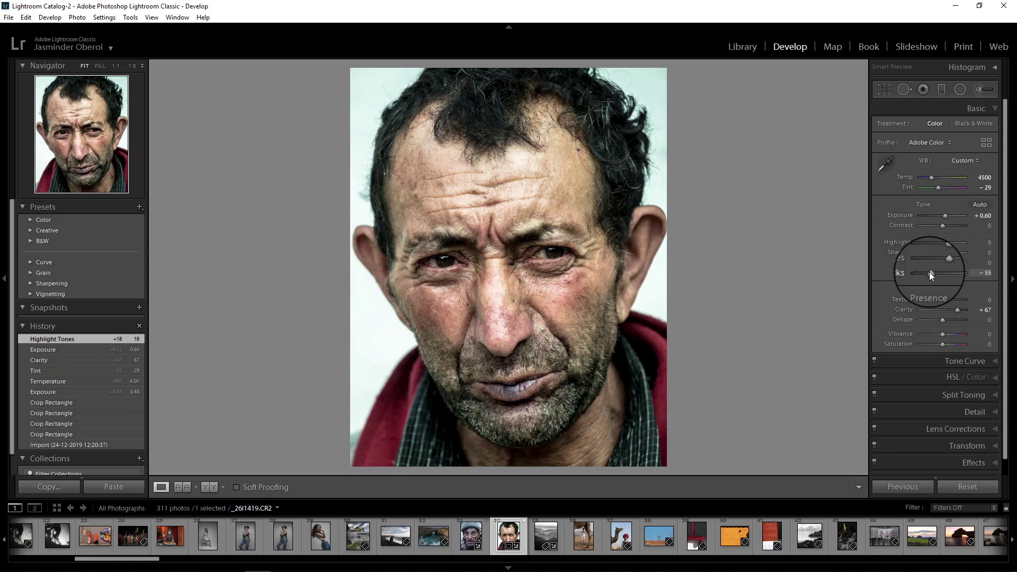
{"action": "left_click_drag", "start_coordinate": [929, 272], "coordinate": [930, 272]}
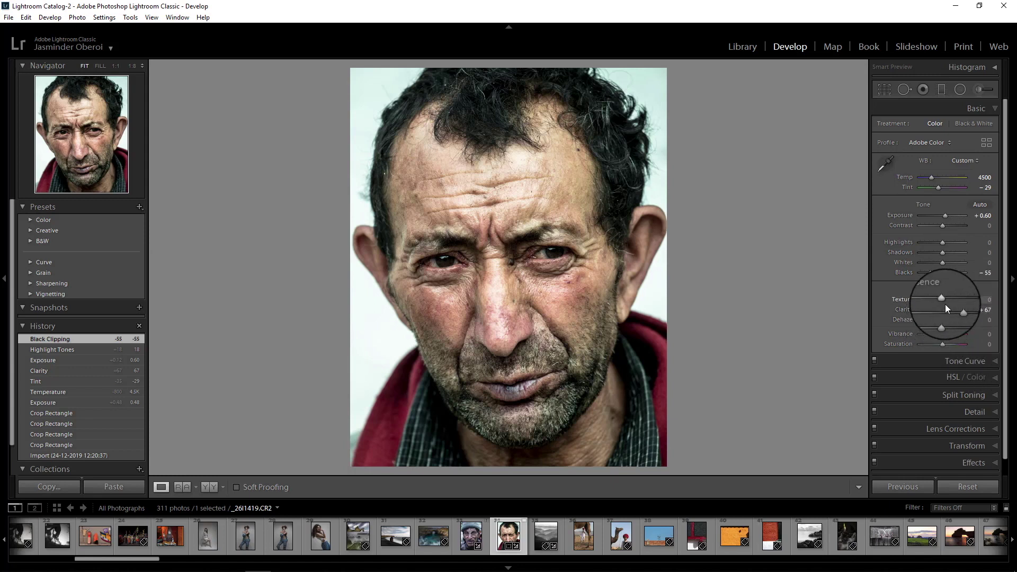
{"action": "left_click", "coordinate": [945, 264]}
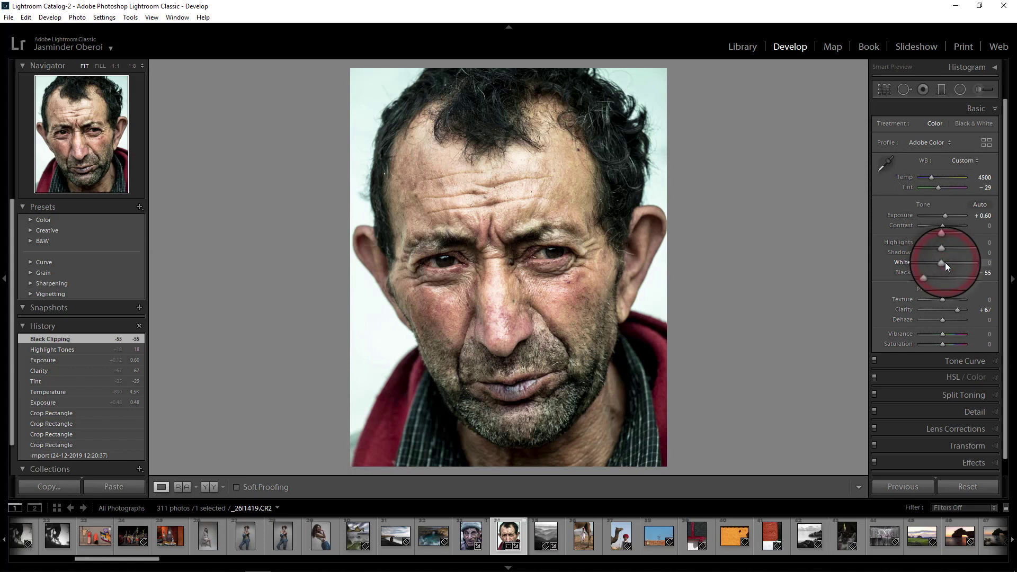
{"action": "left_click_drag", "start_coordinate": [946, 262], "coordinate": [953, 264]}
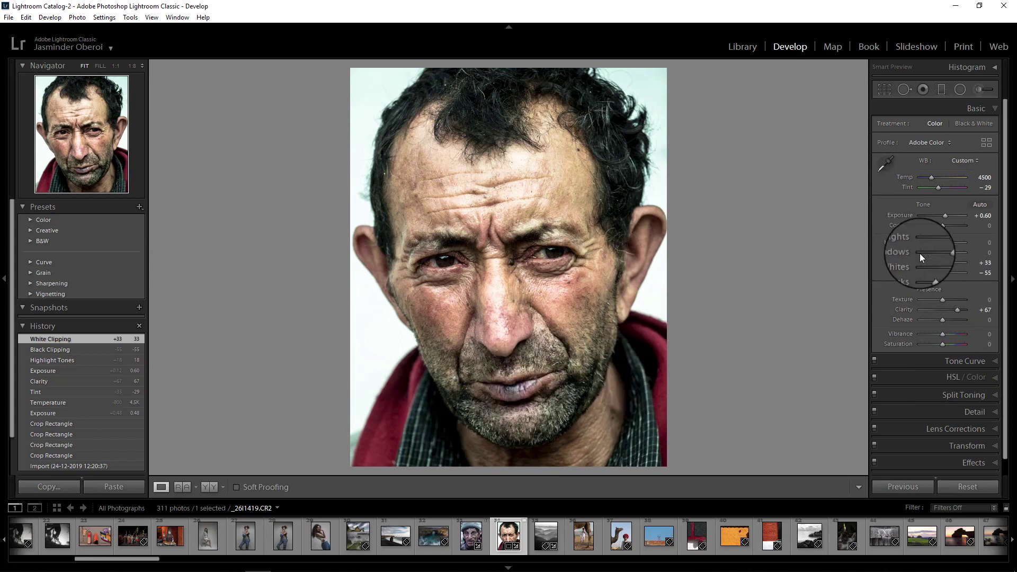
{"action": "left_click_drag", "start_coordinate": [943, 252], "coordinate": [949, 252]}
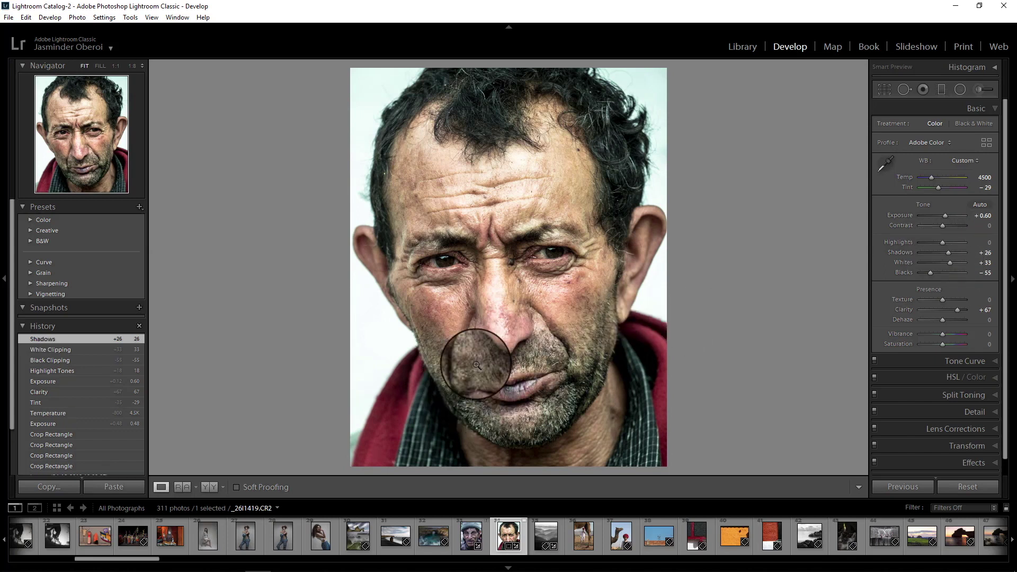
{"action": "left_click_drag", "start_coordinate": [948, 254], "coordinate": [949, 253]}
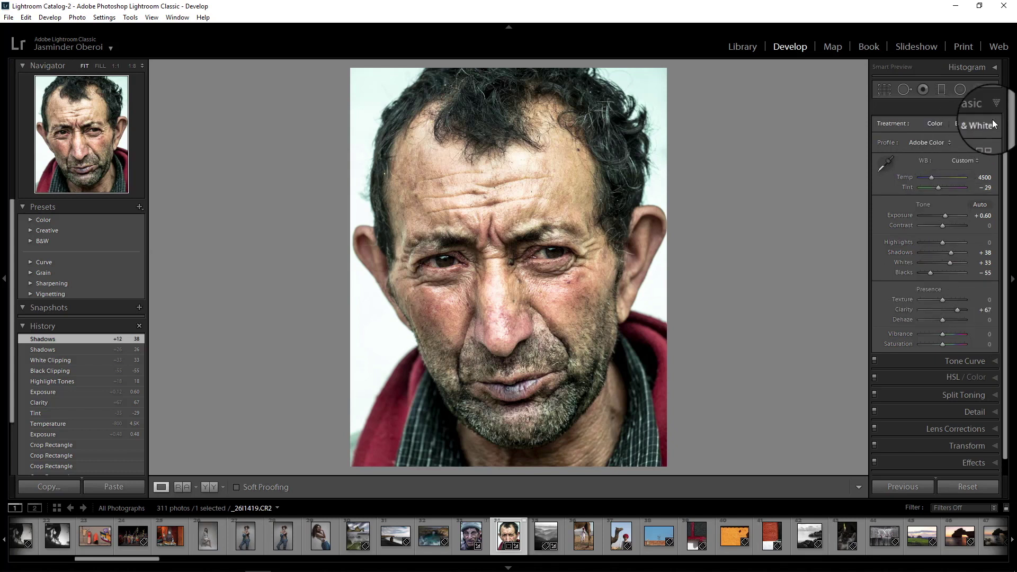
{"action": "left_click", "coordinate": [996, 378]}
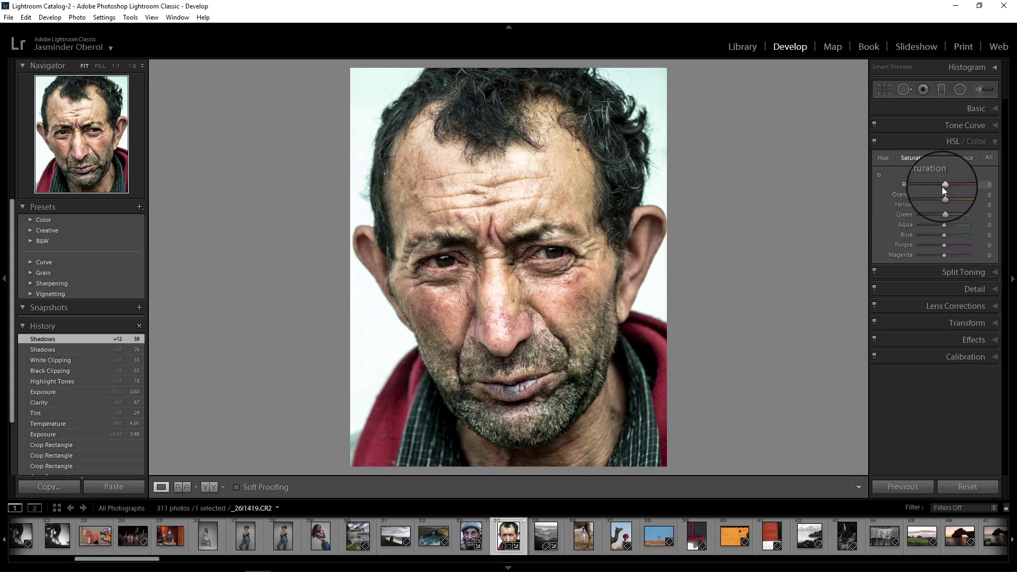
Drop the Red slider in HSL Saturation to -51.
{"action": "left_click", "coordinate": [943, 185]}
{"action": "left_click_drag", "start_coordinate": [943, 186], "coordinate": [933, 186]}
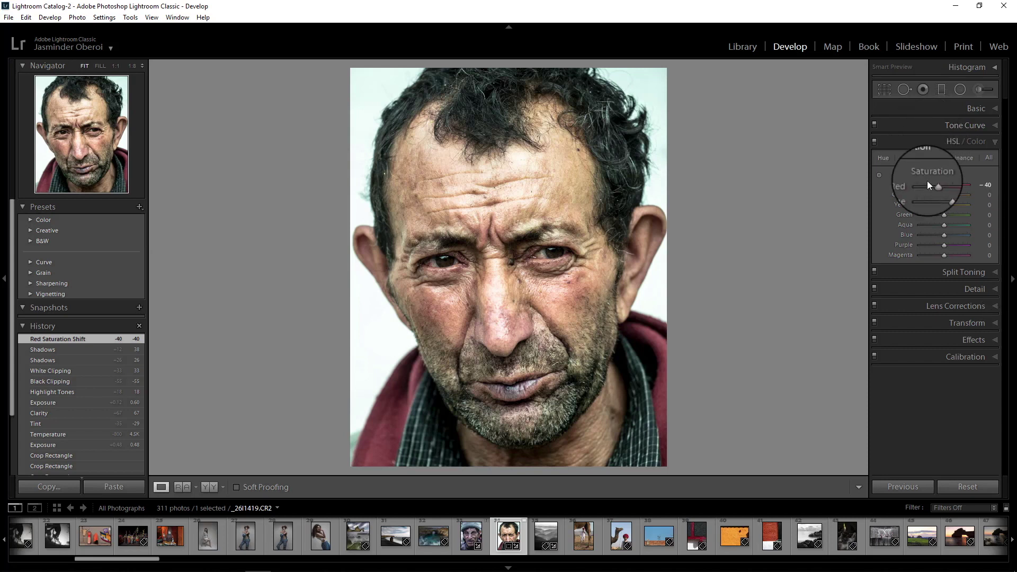
{"action": "left_click_drag", "start_coordinate": [934, 185], "coordinate": [931, 185]}
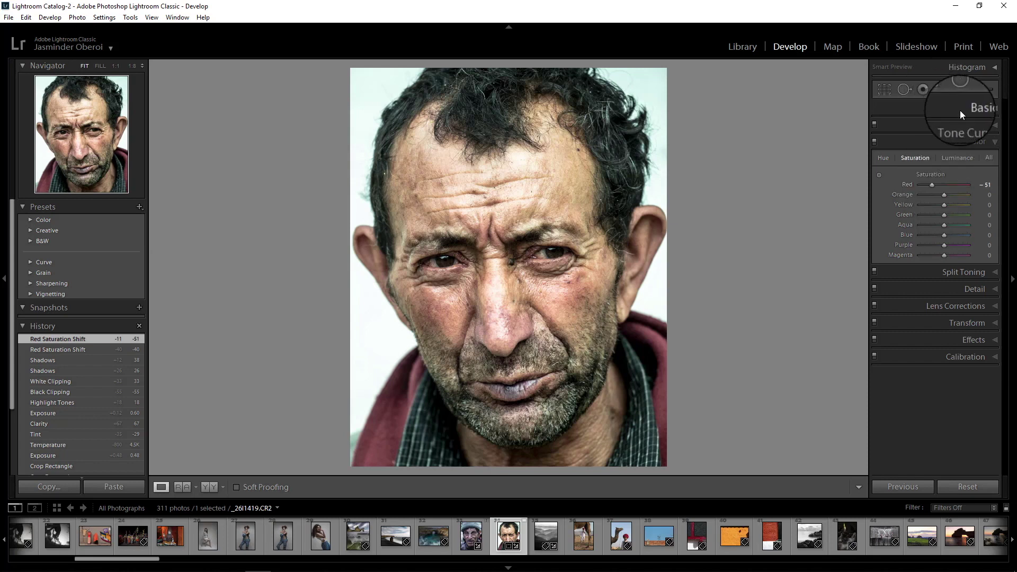
In the Basic panel, lower Vibrance to -12 and overall Saturation to about -50.
{"action": "left_click", "coordinate": [996, 109]}
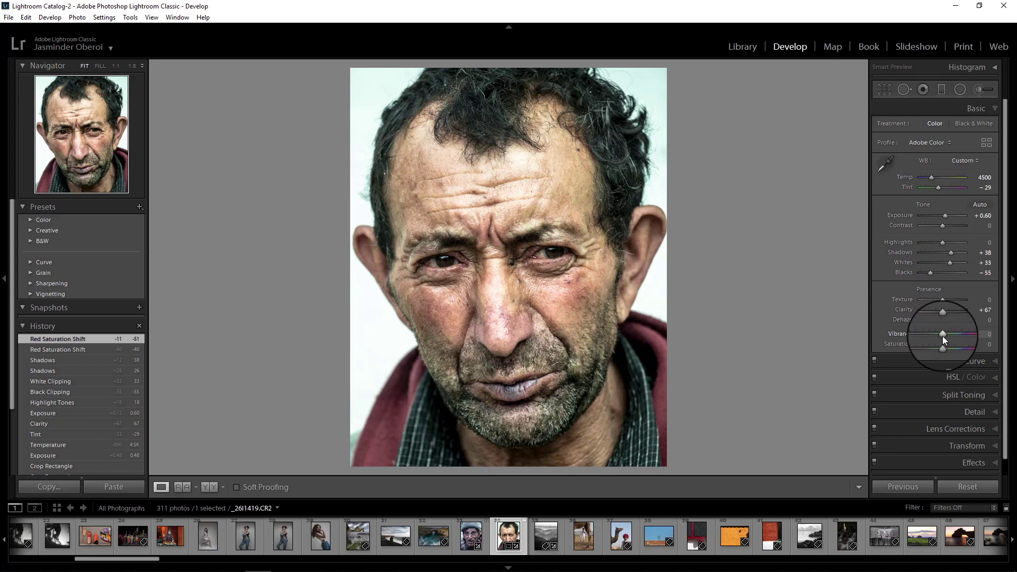
{"action": "left_click_drag", "start_coordinate": [943, 333], "coordinate": [940, 333]}
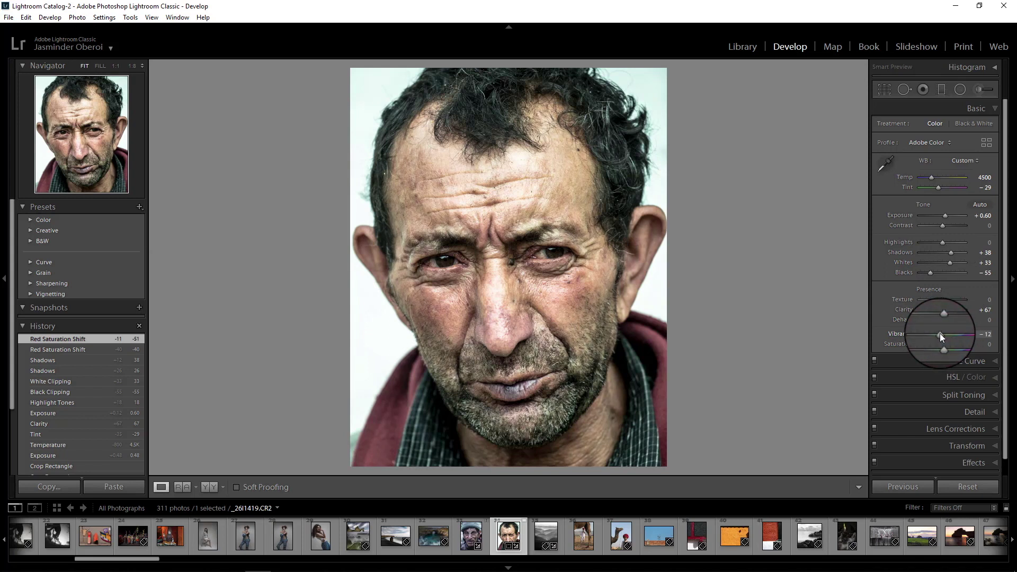
{"action": "left_click_drag", "start_coordinate": [940, 333], "coordinate": [939, 333]}
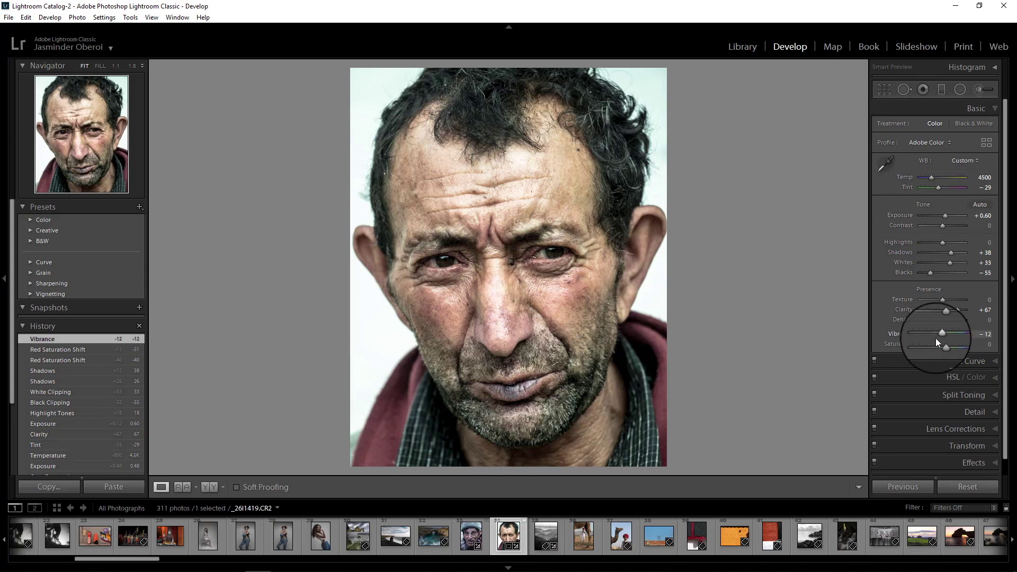
{"action": "left_click_drag", "start_coordinate": [942, 345], "coordinate": [930, 345]}
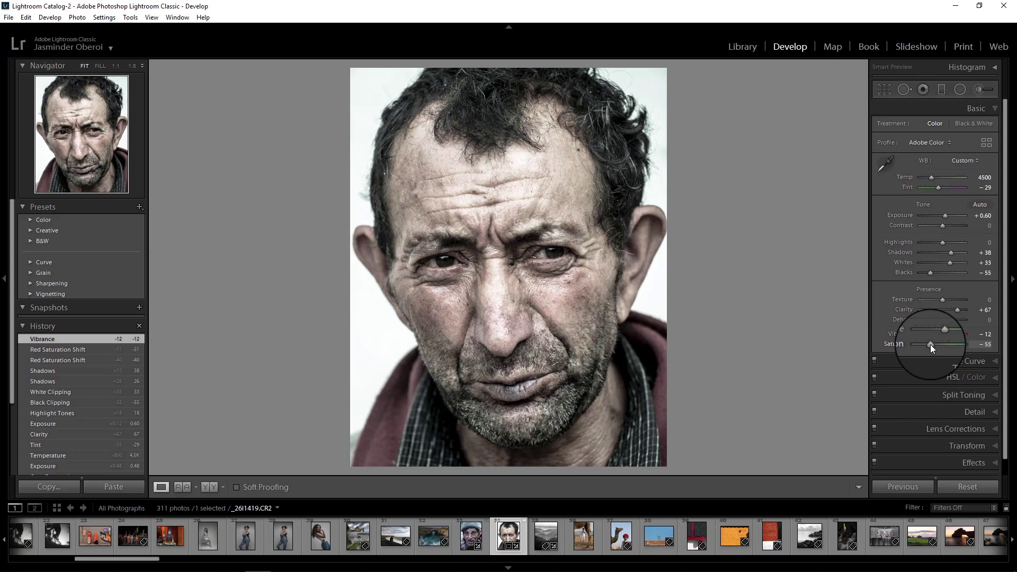
{"action": "left_click_drag", "start_coordinate": [930, 345], "coordinate": [930, 344]}
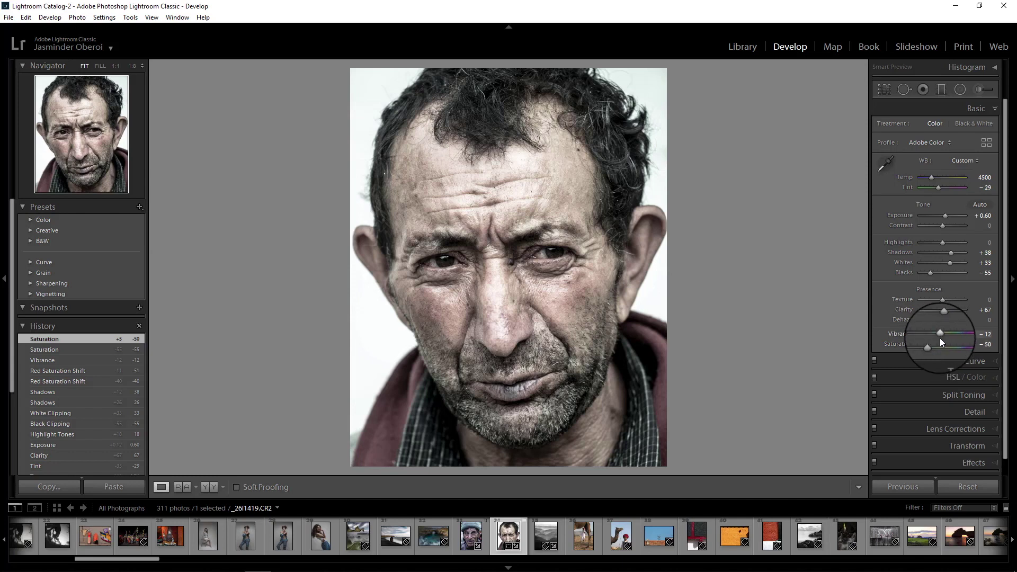
{"action": "left_click", "coordinate": [996, 396]}
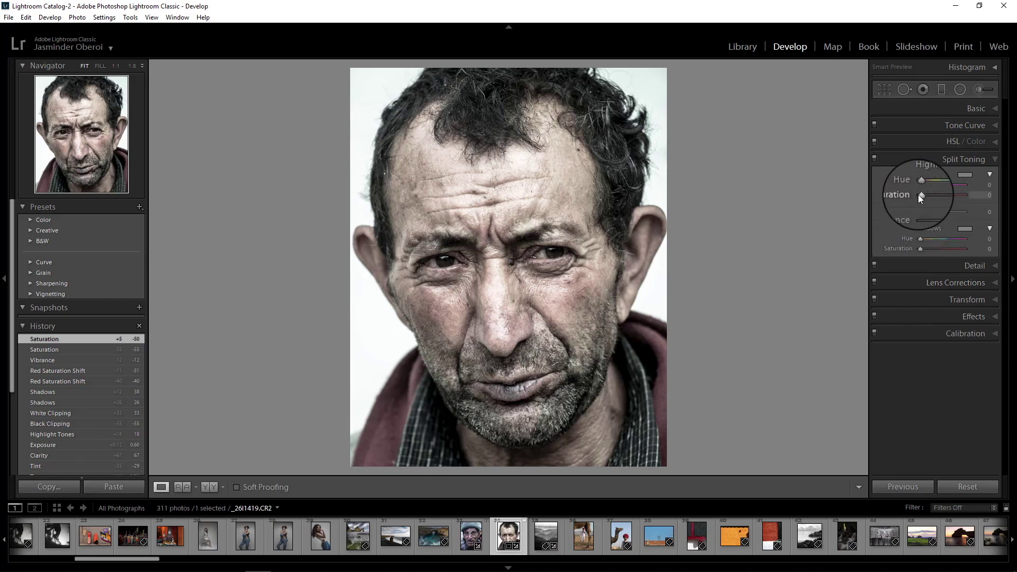
Tint the highlights in Split Toning with hue 39 at saturation 20.
{"action": "left_click_drag", "start_coordinate": [921, 195], "coordinate": [930, 195]}
{"action": "left_click", "coordinate": [975, 526]}
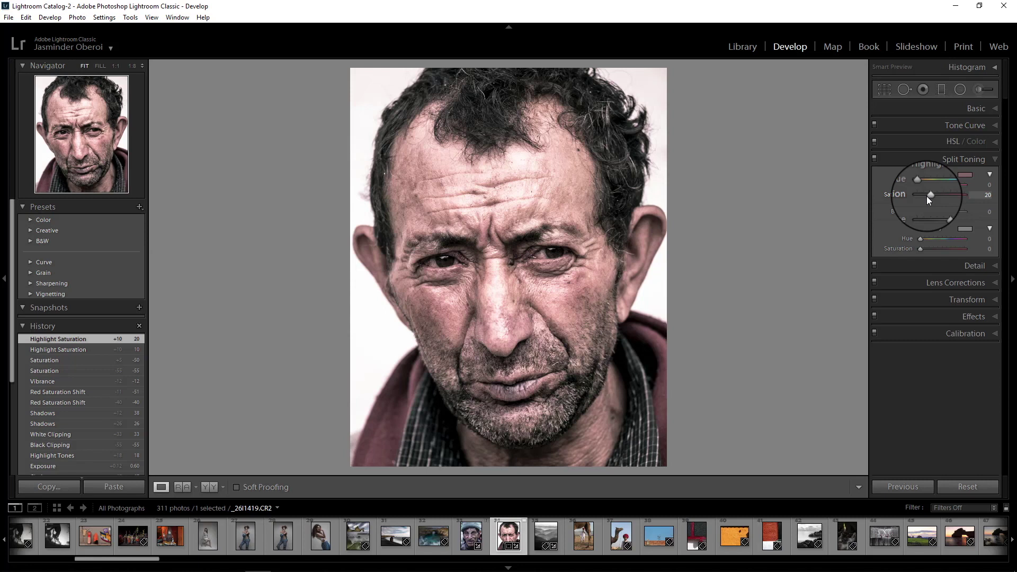
{"action": "left_click", "coordinate": [920, 185]}
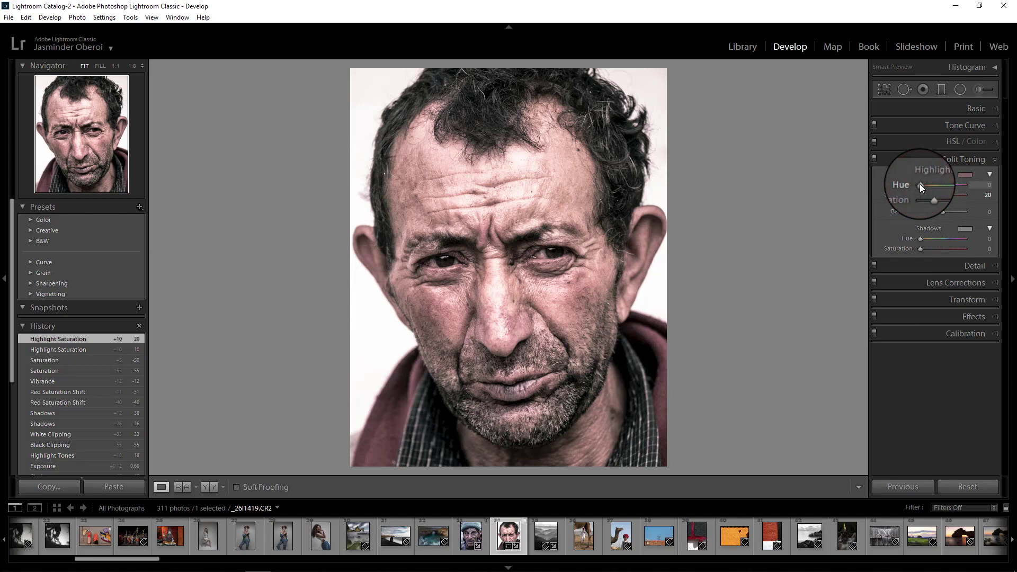
{"action": "left_click_drag", "start_coordinate": [920, 185], "coordinate": [924, 184]}
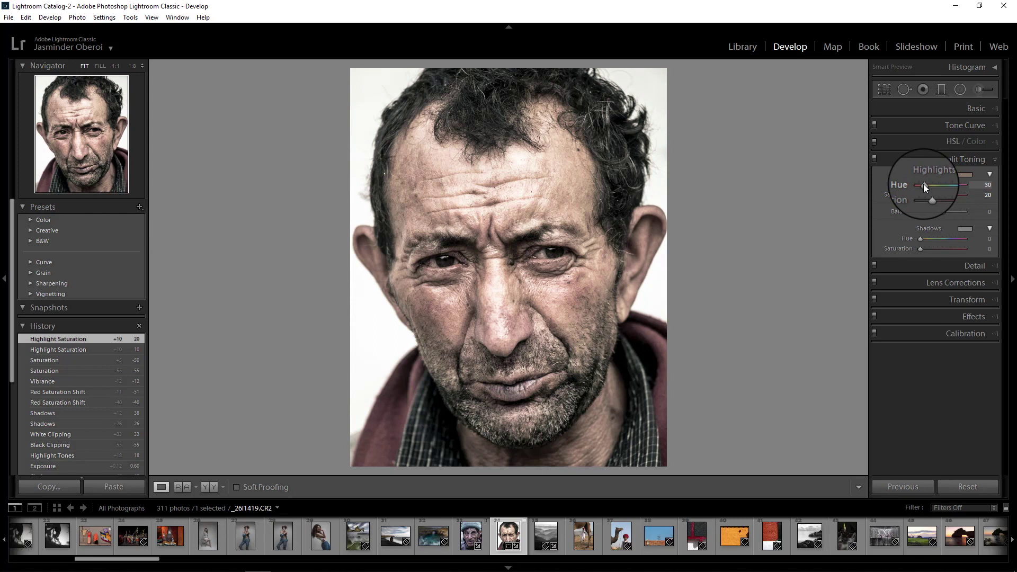
{"action": "left_click_drag", "start_coordinate": [924, 184], "coordinate": [925, 184]}
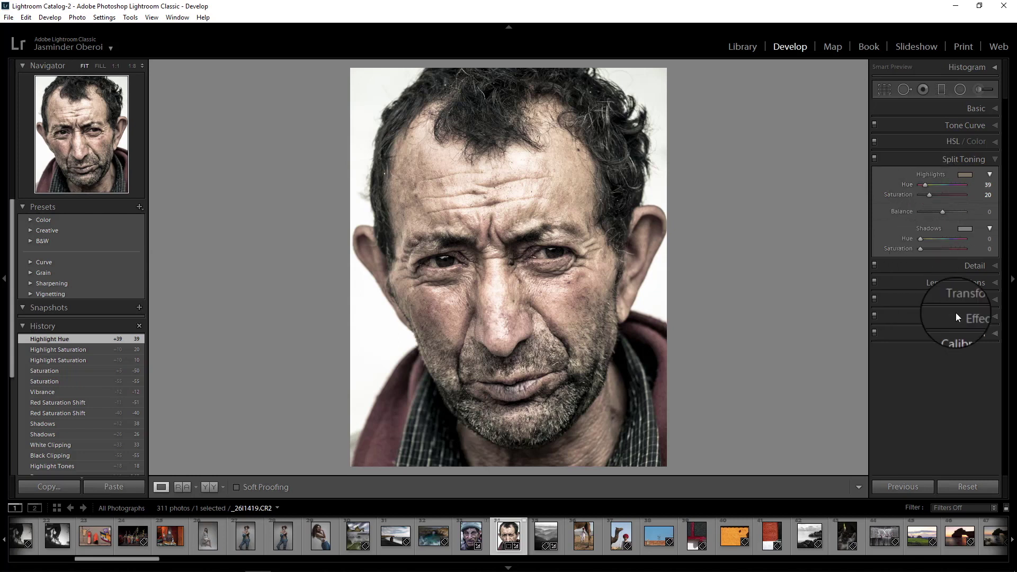
{"action": "left_click", "coordinate": [965, 324]}
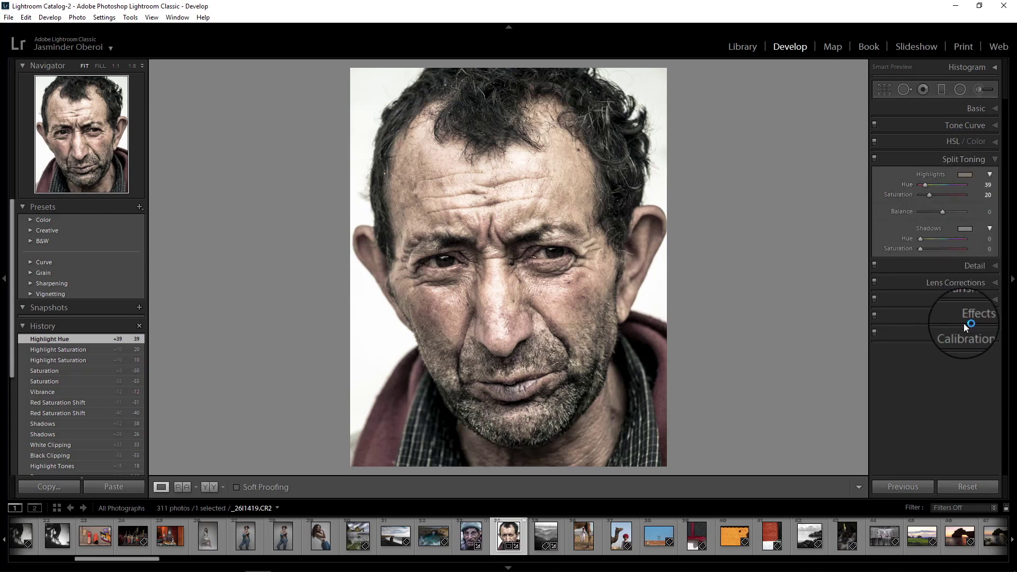
Raise the Detail panel's Sharpening Amount from 40 to 150.
{"action": "left_click", "coordinate": [995, 267]}
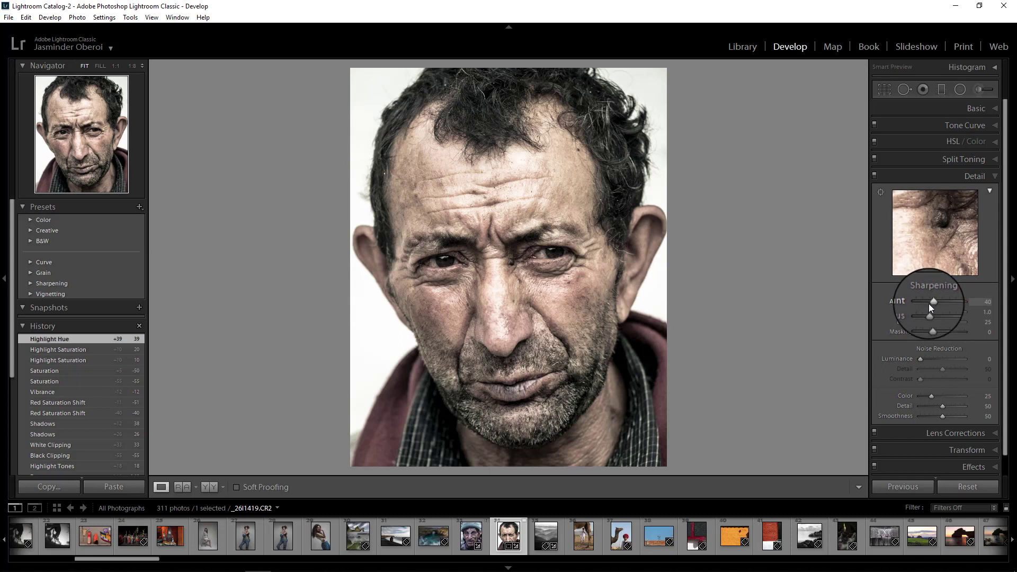
{"action": "left_click_drag", "start_coordinate": [932, 303], "coordinate": [972, 301]}
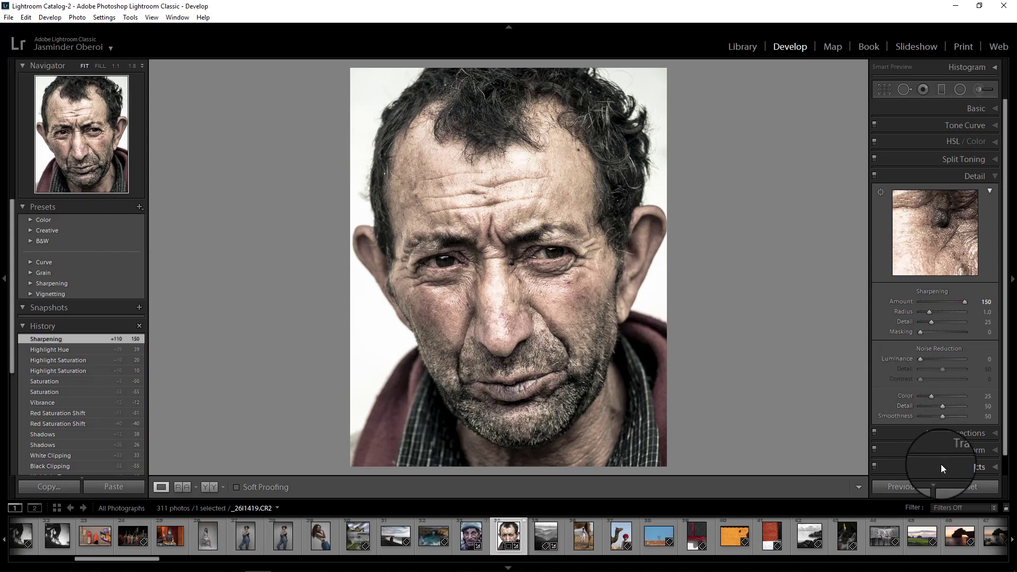
{"action": "left_click", "coordinate": [996, 469]}
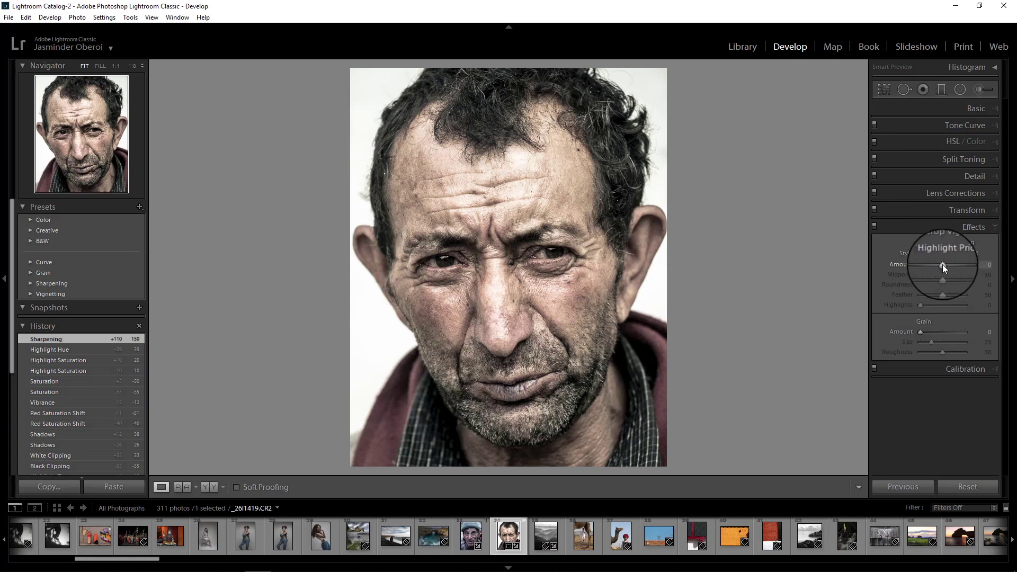
Add a post-crop vignette with amount -14 and midpoint 36.
{"action": "left_click_drag", "start_coordinate": [942, 265], "coordinate": [940, 264]}
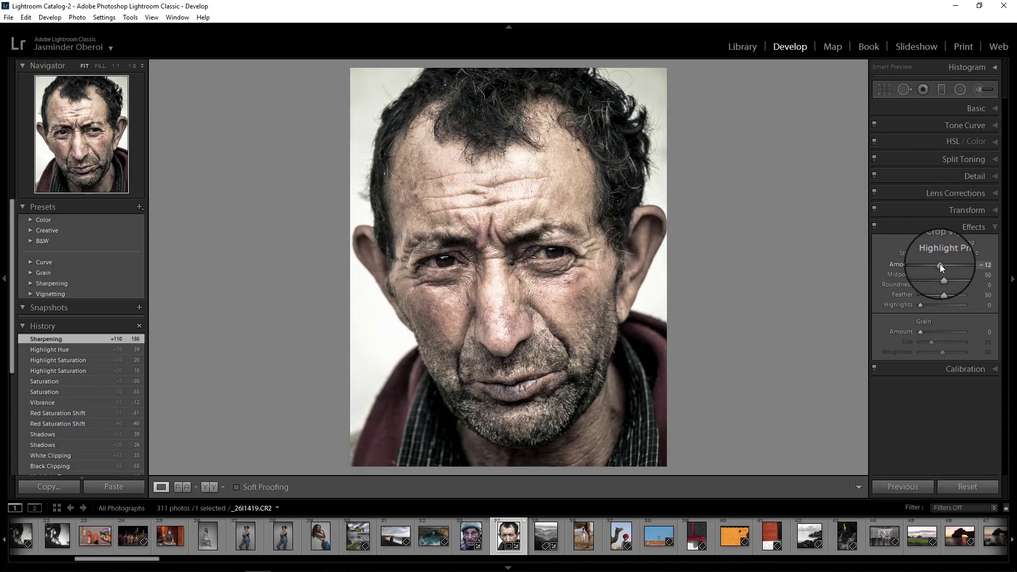
{"action": "left_click_drag", "start_coordinate": [940, 264], "coordinate": [939, 264]}
{"action": "left_click_drag", "start_coordinate": [940, 264], "coordinate": [939, 265]}
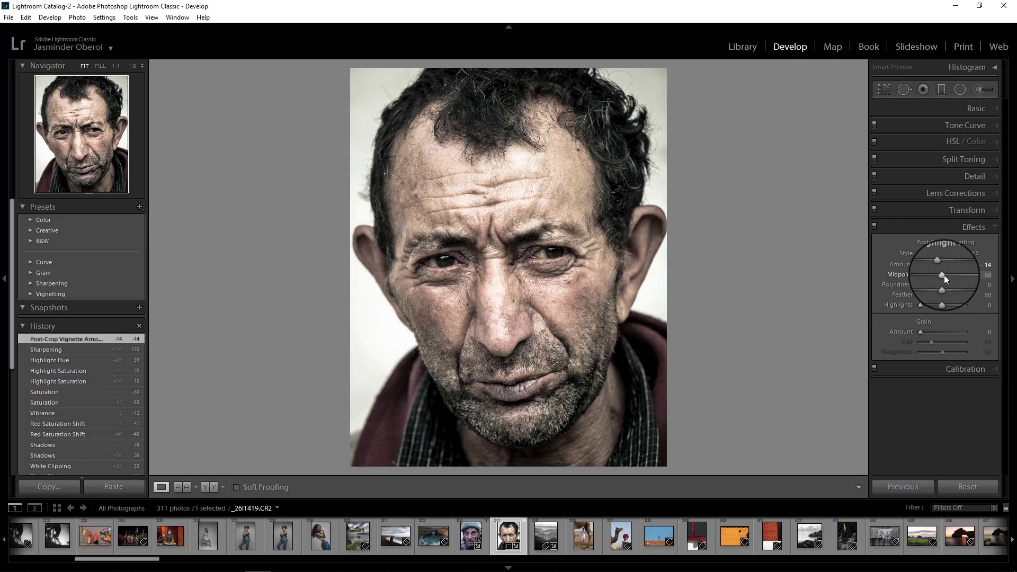
{"action": "mouse_move", "coordinate": [944, 275]}
{"action": "left_mouse_down"}
{"action": "mouse_move", "coordinate": [895, 272]}
{"action": "mouse_move", "coordinate": [939, 270]}
{"action": "left_mouse_up"}
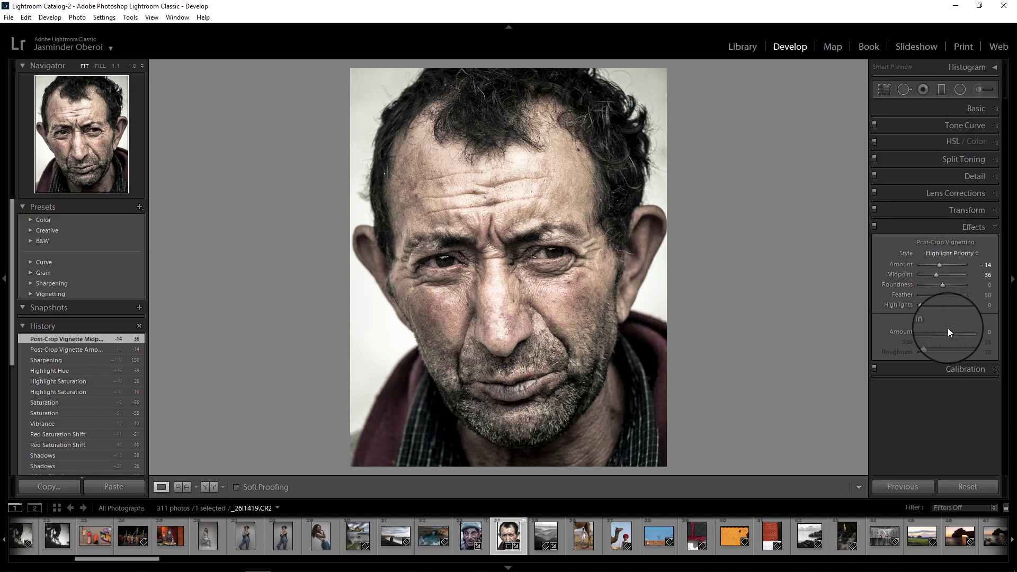
{"action": "left_click", "coordinate": [996, 178]}
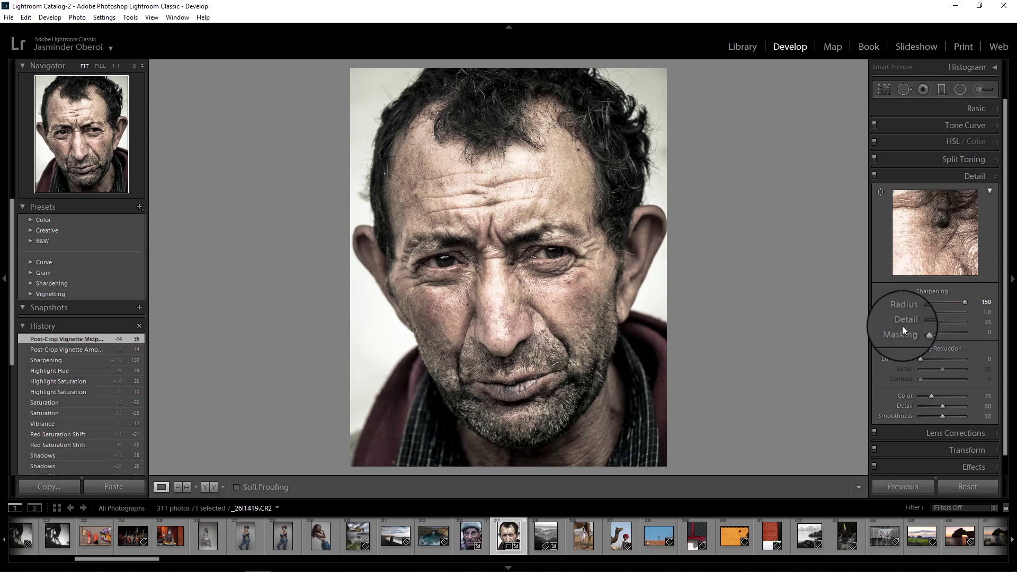
Bring the Detail panel back into view, with sharpening amount still at 150.
{"action": "left_click", "coordinate": [997, 111]}
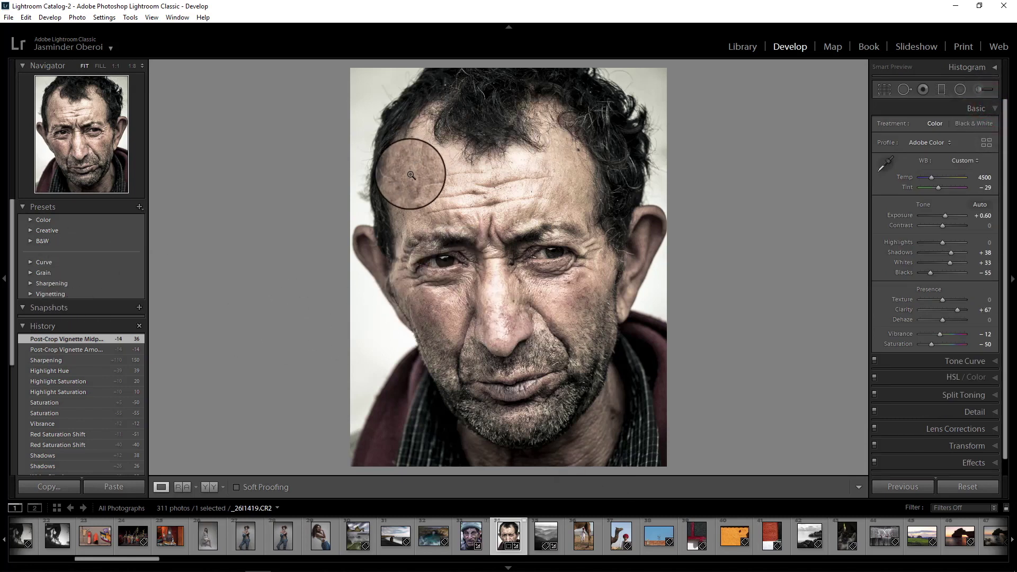
Zoom to 1:1 on the man's eyes and pick the Adjustment Brush (size 5.0, flow and density 100).
{"action": "left_click", "coordinate": [454, 265]}
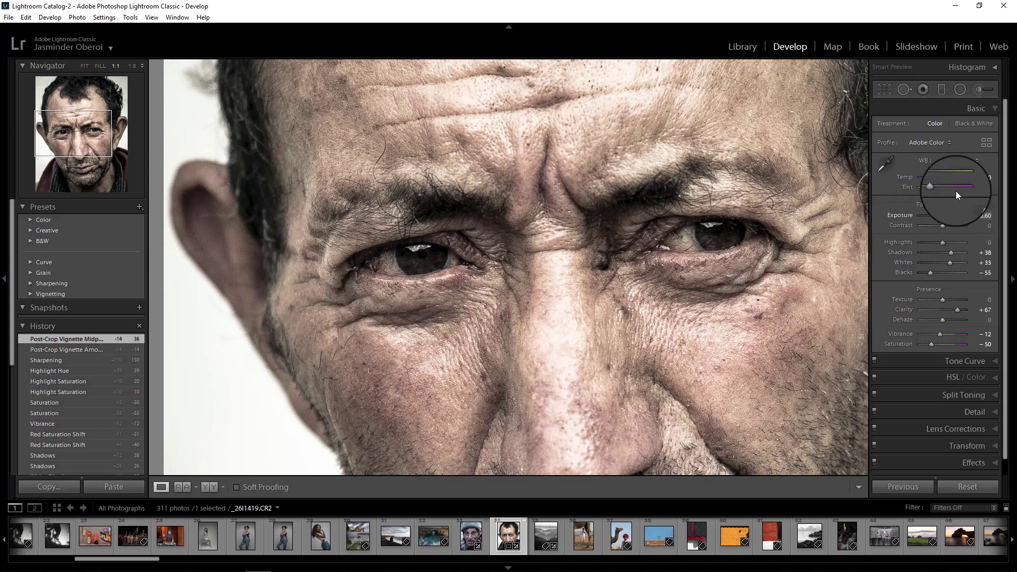
{"action": "left_click", "coordinate": [979, 90]}
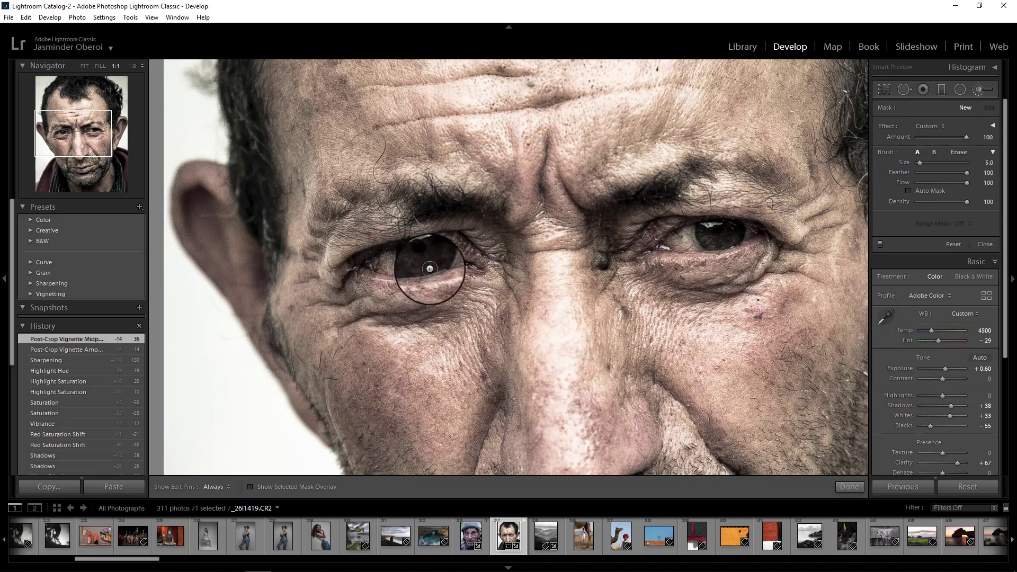
Paint brush strokes over the left and right irises with the edit pins hidden.
{"action": "key", "text": "h"}
{"action": "mouse_move", "coordinate": [429, 268]}
{"action": "left_mouse_down"}
{"action": "mouse_move", "coordinate": [419, 248]}
{"action": "mouse_move", "coordinate": [403, 281]}
{"action": "mouse_move", "coordinate": [434, 270]}
{"action": "mouse_move", "coordinate": [431, 254]}
{"action": "left_mouse_up"}
{"action": "left_click_drag", "start_coordinate": [729, 228], "coordinate": [731, 233]}
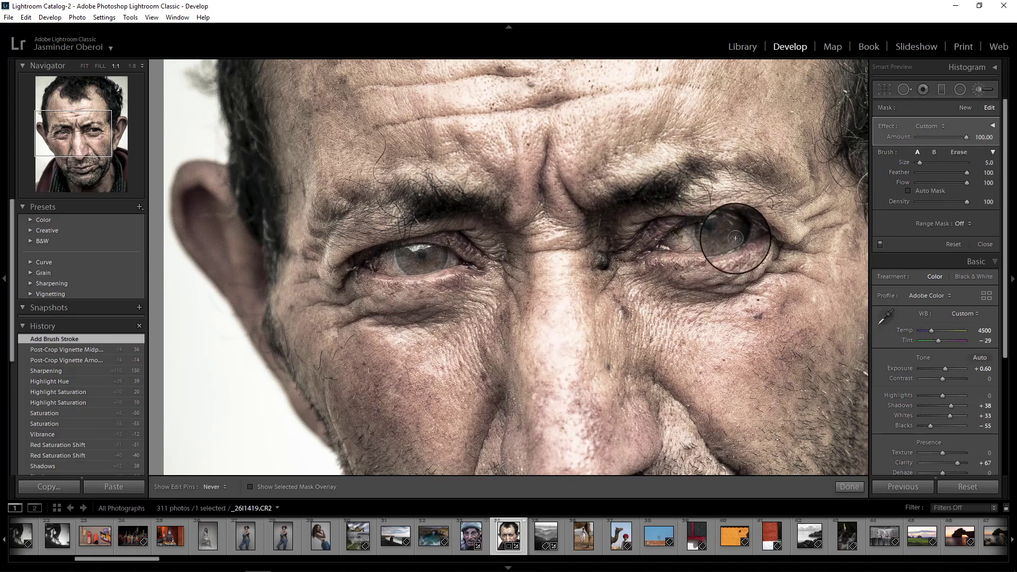
{"action": "key", "text": "h"}
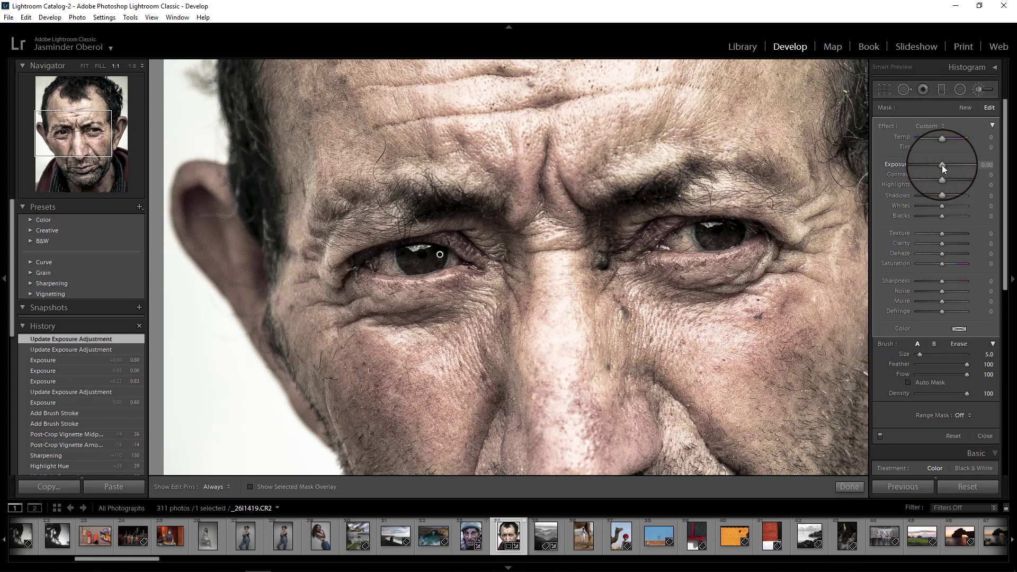
Raise the eye mask's exposure and saturation to brighten the irises.
{"action": "left_click_drag", "start_coordinate": [943, 165], "coordinate": [952, 164]}
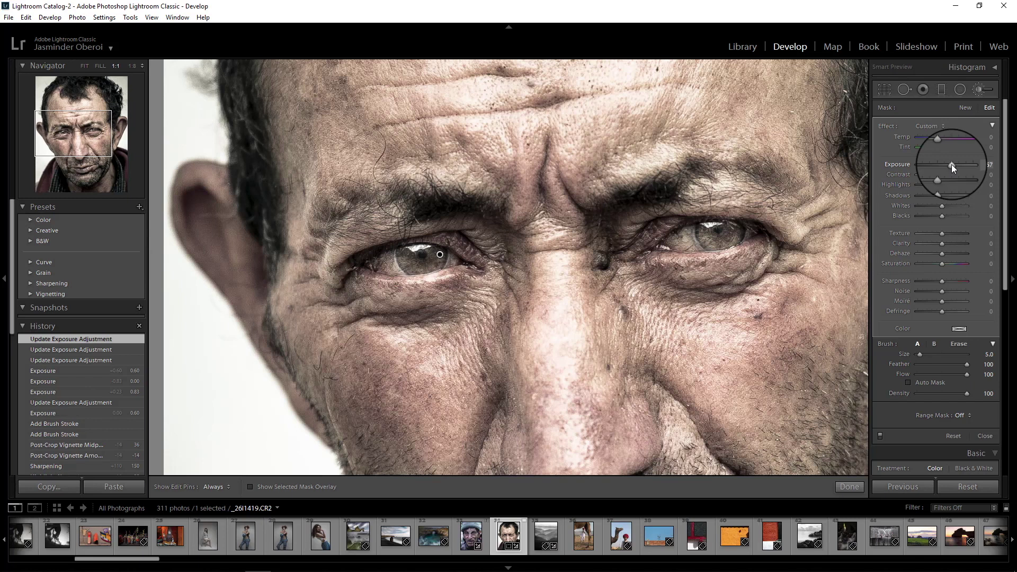
{"action": "left_click_drag", "start_coordinate": [952, 164], "coordinate": [953, 165]}
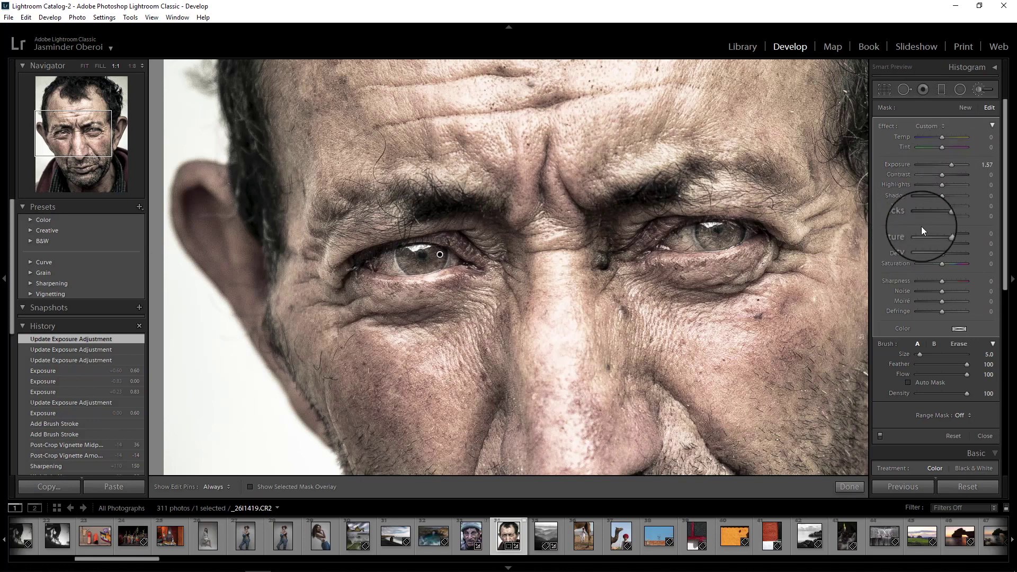
{"action": "left_click_drag", "start_coordinate": [942, 263], "coordinate": [956, 260]}
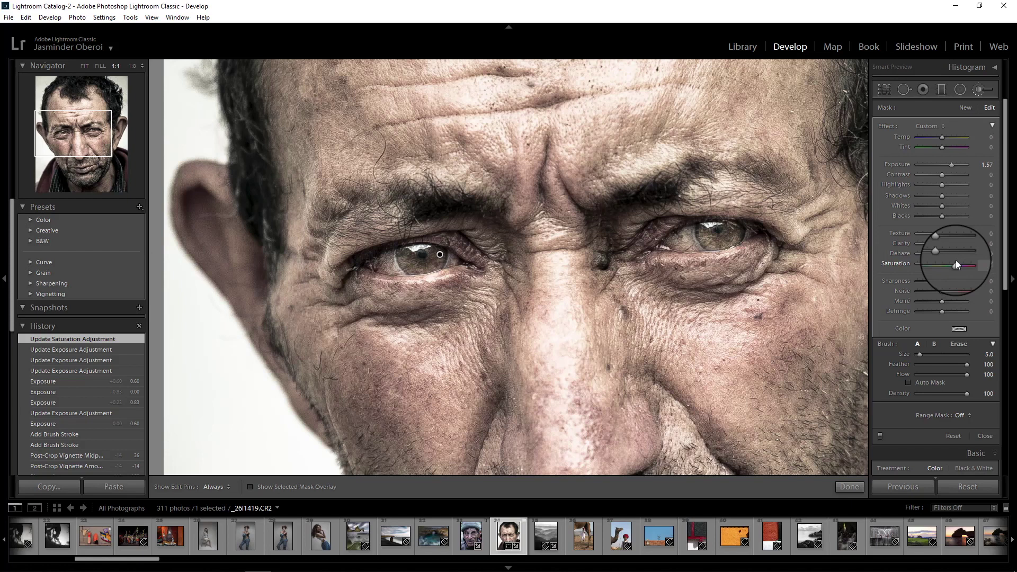
Erase the eye mask's overspill from the surrounding skin with a smaller erase brush.
{"action": "left_click", "coordinate": [960, 343]}
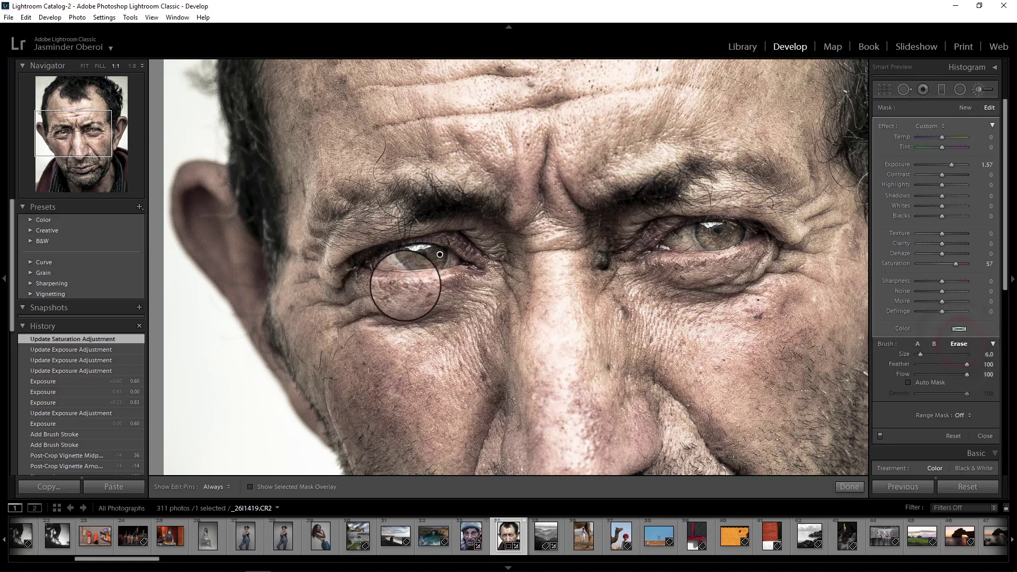
{"action": "key", "text": "bracketleft"}
{"action": "key", "text": "bracketleft"}
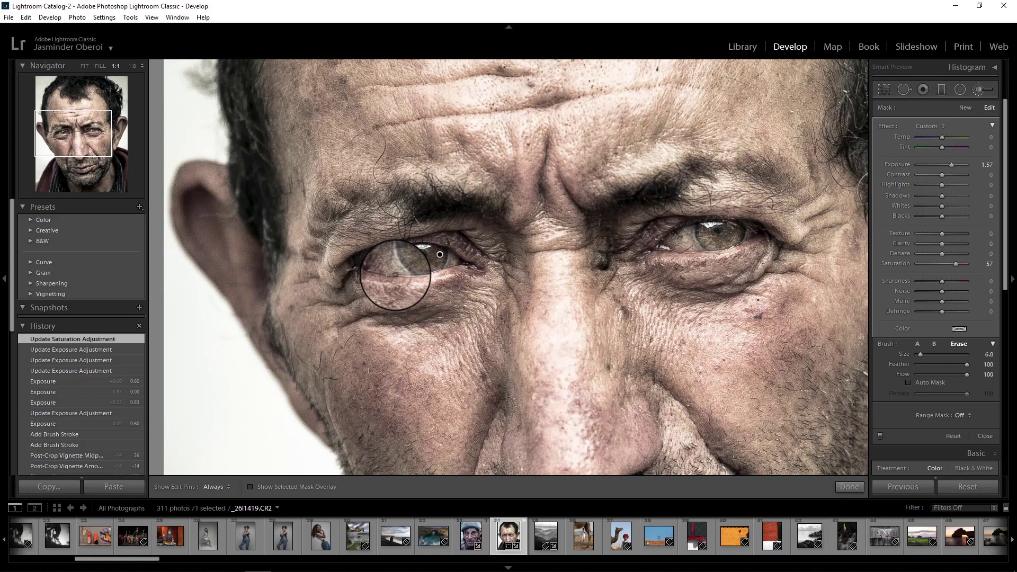
{"action": "key", "text": "bracketleft"}
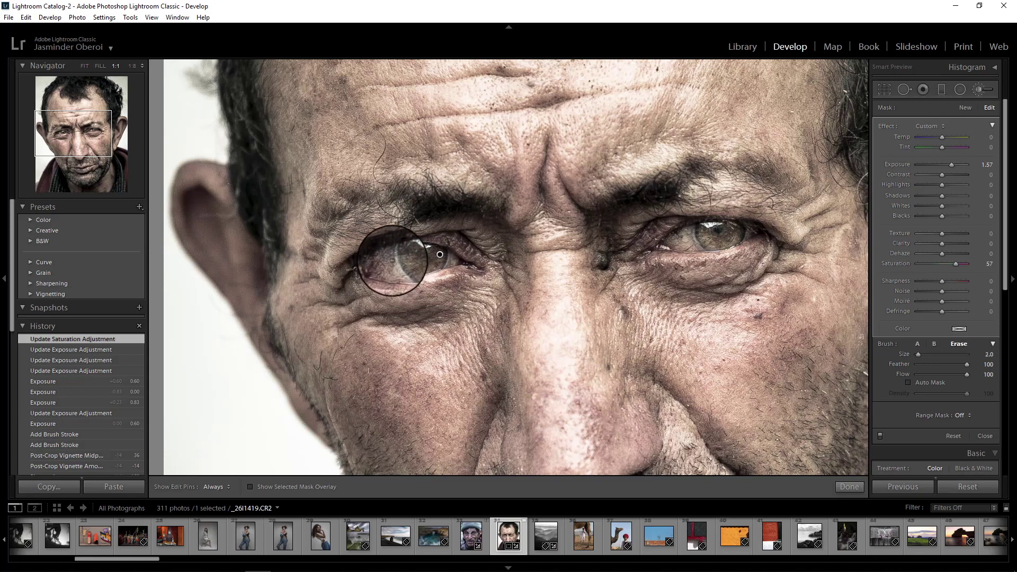
{"action": "key", "text": "bracketright"}
{"action": "mouse_move", "coordinate": [390, 263]}
{"action": "left_mouse_down"}
{"action": "mouse_move", "coordinate": [388, 255]}
{"action": "mouse_move", "coordinate": [410, 300]}
{"action": "left_mouse_up"}
{"action": "key", "text": "h"}
{"action": "left_click", "coordinate": [691, 228]}
{"action": "key", "text": "h"}
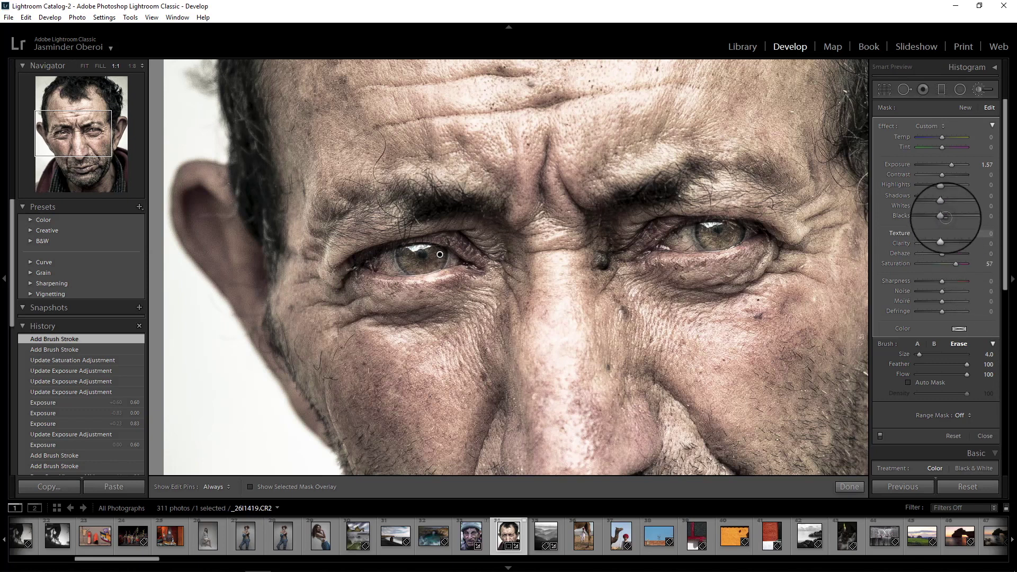
Set the eye mask's exposure to 1.91 and saturation to 59.
{"action": "left_click", "coordinate": [952, 164]}
{"action": "left_click_drag", "start_coordinate": [952, 164], "coordinate": [954, 165]}
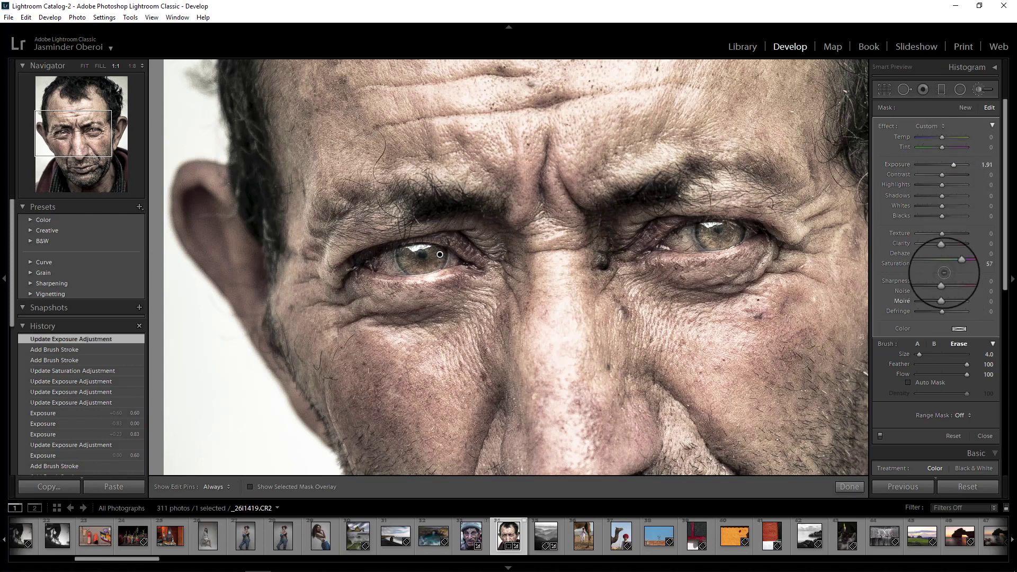
{"action": "left_click_drag", "start_coordinate": [956, 264], "coordinate": [957, 264]}
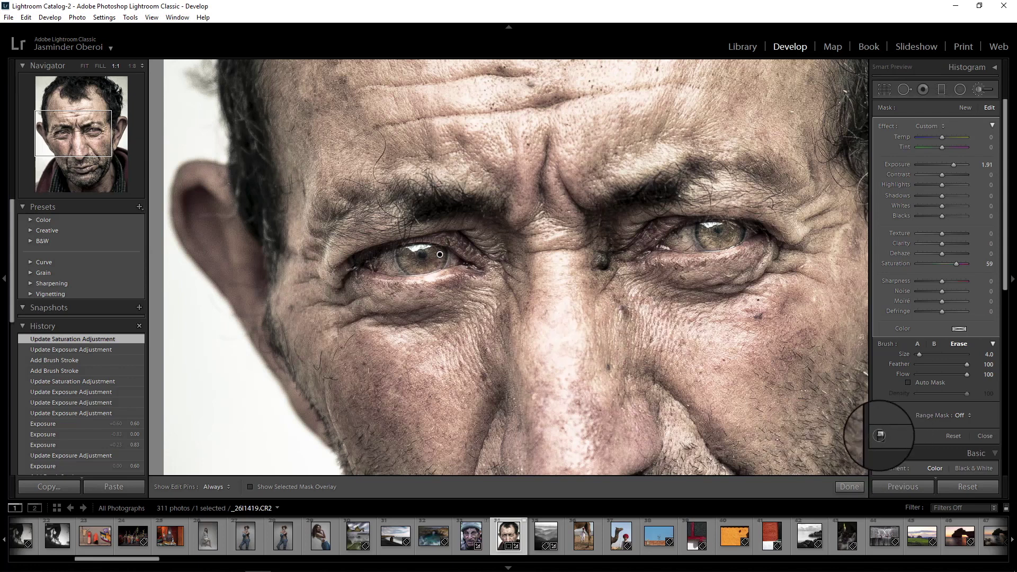
Compare the eyes with brightening on and off, then erase the mask from one lower lid.
{"action": "left_click", "coordinate": [880, 436]}
{"action": "left_click", "coordinate": [880, 435]}
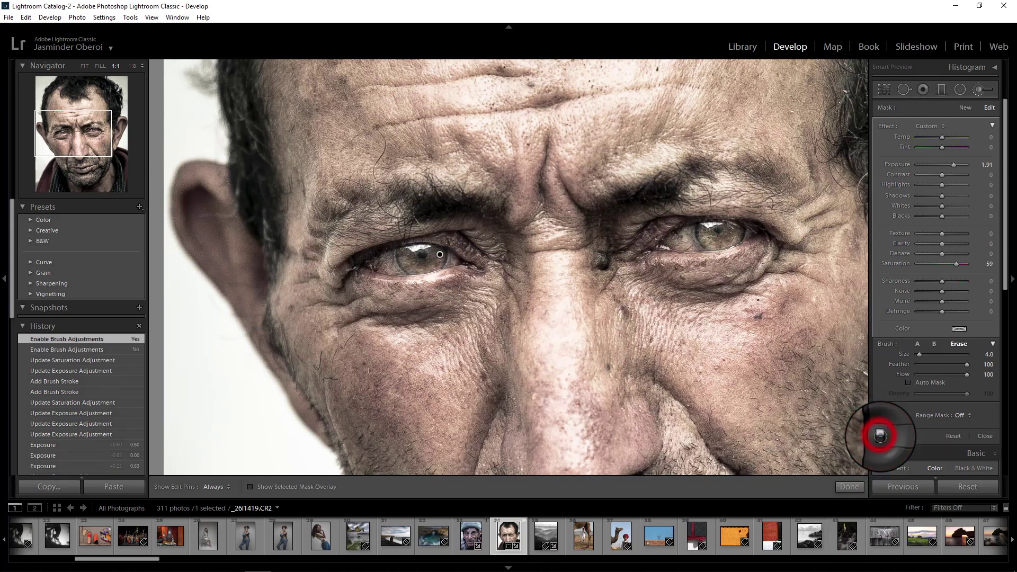
{"action": "left_click", "coordinate": [881, 435]}
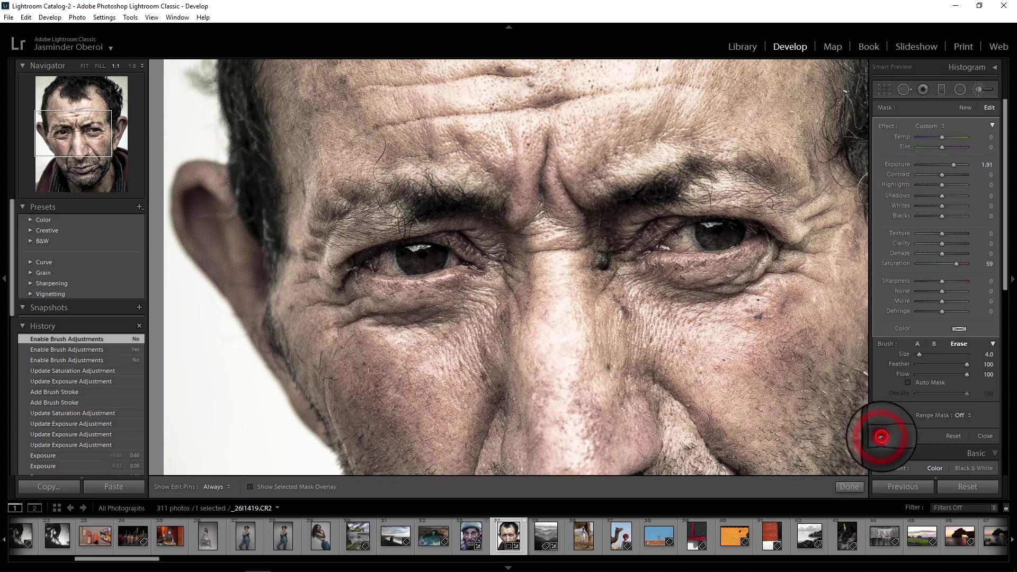
{"action": "left_click", "coordinate": [881, 435]}
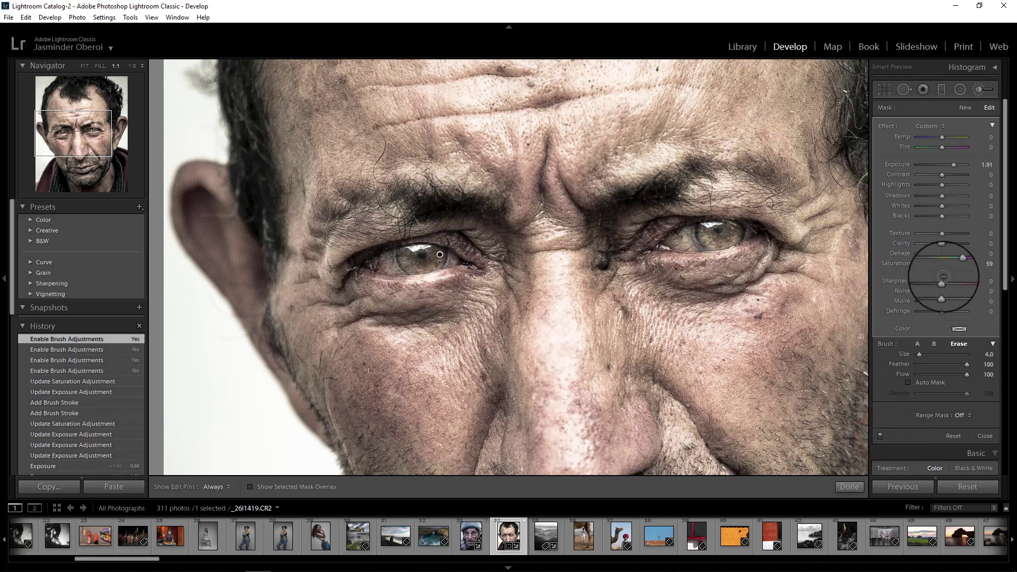
{"action": "key", "text": "h"}
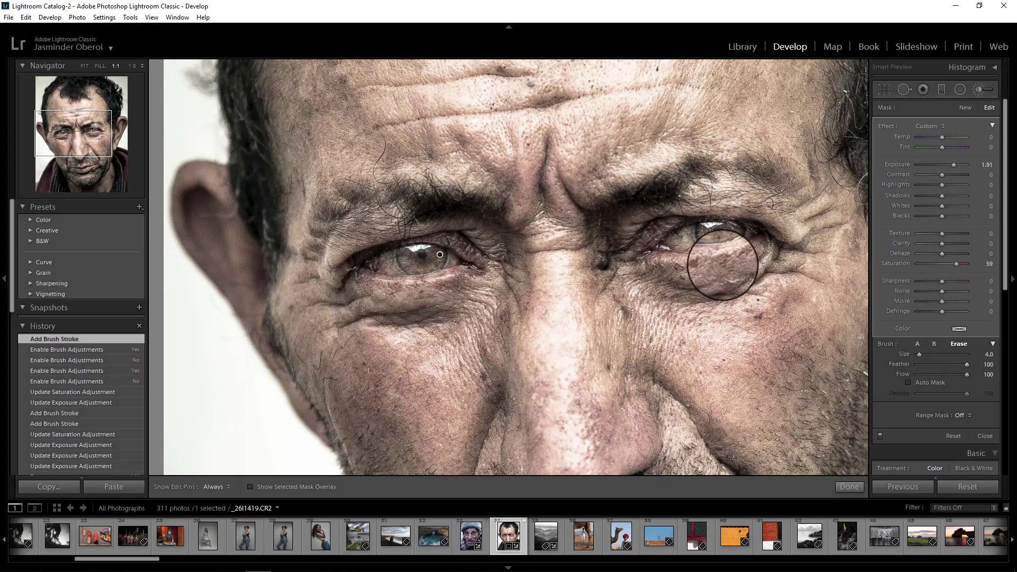
{"action": "mouse_move", "coordinate": [710, 262]}
{"action": "left_mouse_down"}
{"action": "mouse_move", "coordinate": [746, 255]}
{"action": "mouse_move", "coordinate": [717, 257]}
{"action": "left_mouse_up"}
{"action": "key", "text": "h"}
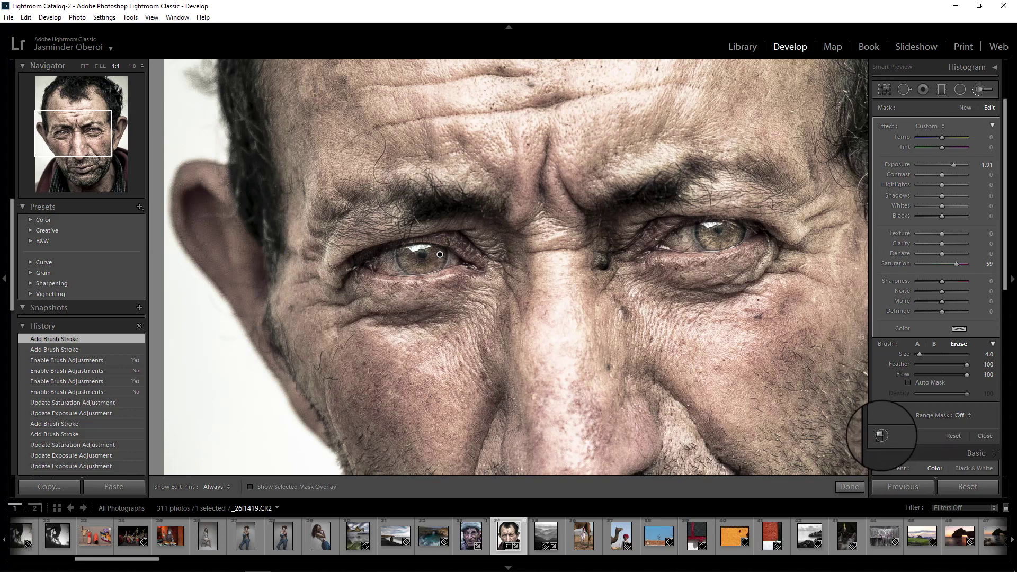
Erase the mask from the other lower eyelid, checking the brightening on and off.
{"action": "left_click", "coordinate": [881, 436]}
{"action": "left_click", "coordinate": [881, 436]}
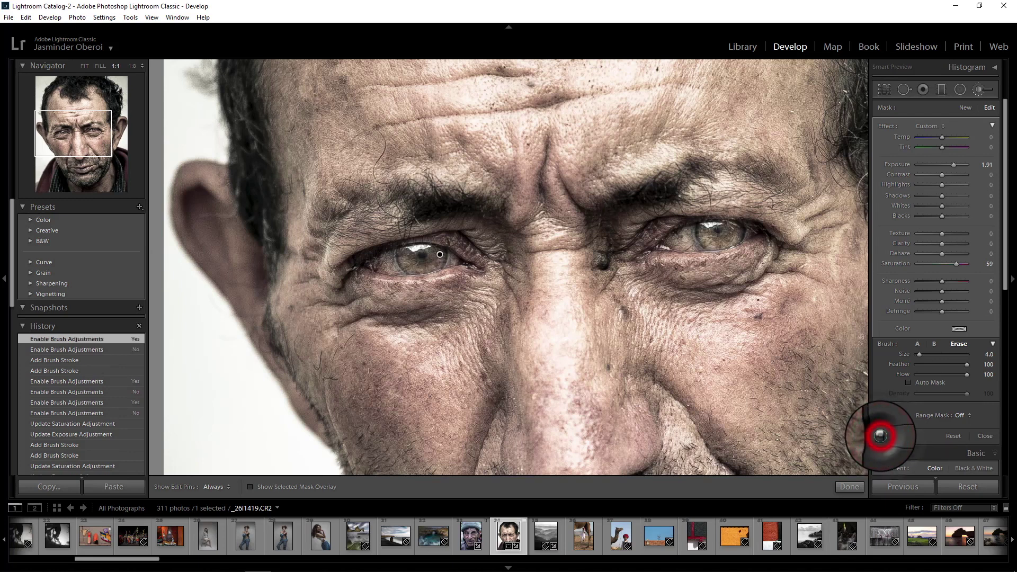
{"action": "left_click", "coordinate": [880, 435]}
{"action": "left_click", "coordinate": [880, 436]}
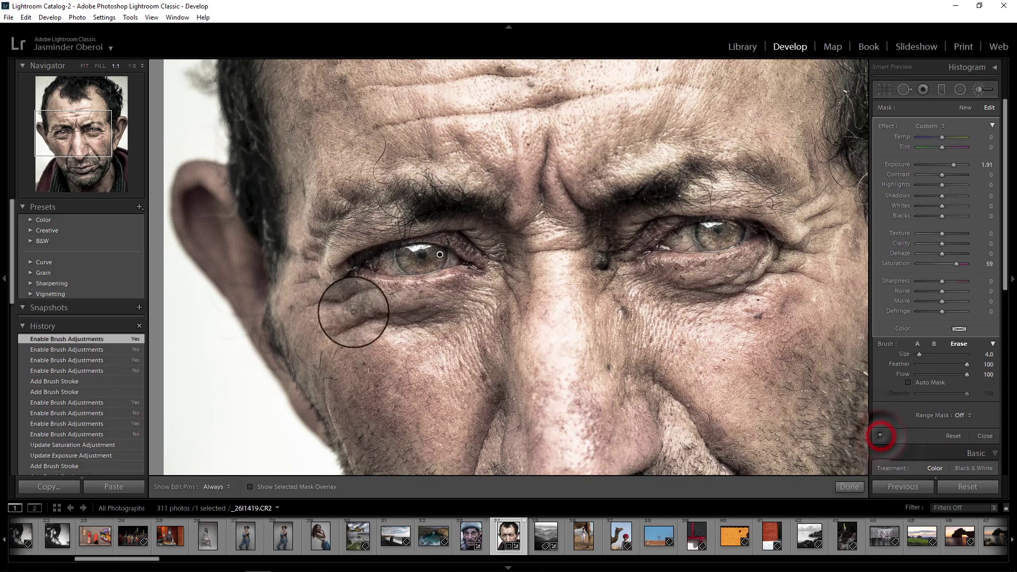
{"action": "key", "text": "h"}
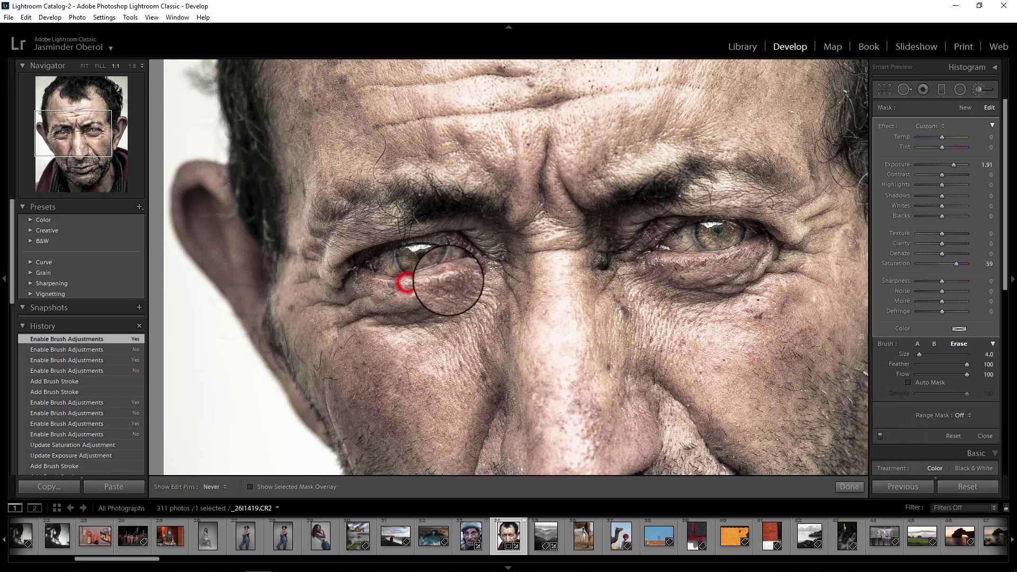
{"action": "left_click_drag", "start_coordinate": [404, 288], "coordinate": [370, 291]}
{"action": "key", "text": "h"}
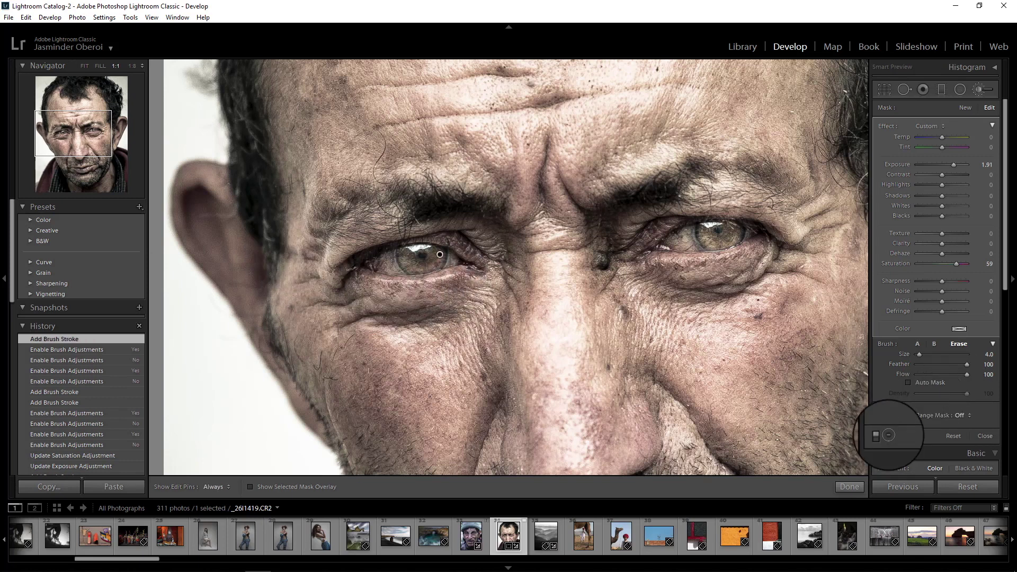
{"action": "left_click", "coordinate": [881, 436]}
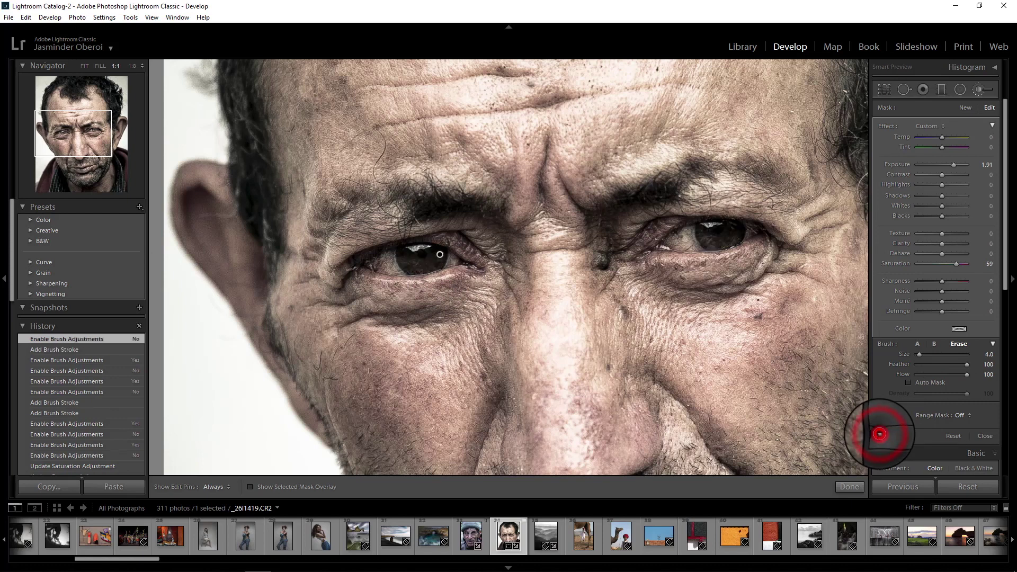
{"action": "left_click", "coordinate": [880, 435]}
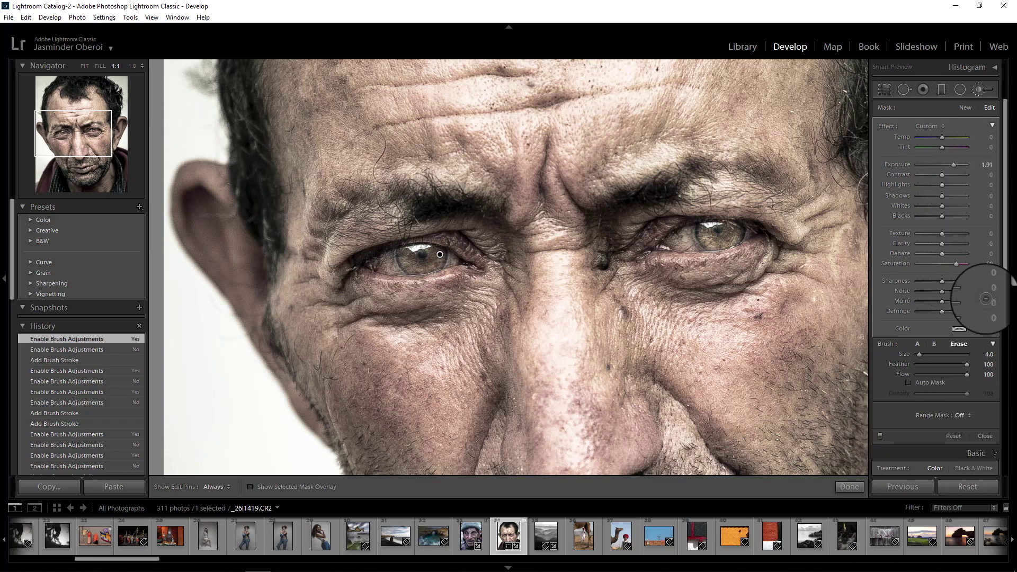
Close the Adjustment Brush and fit the whole portrait in view.
{"action": "left_click", "coordinate": [982, 89]}
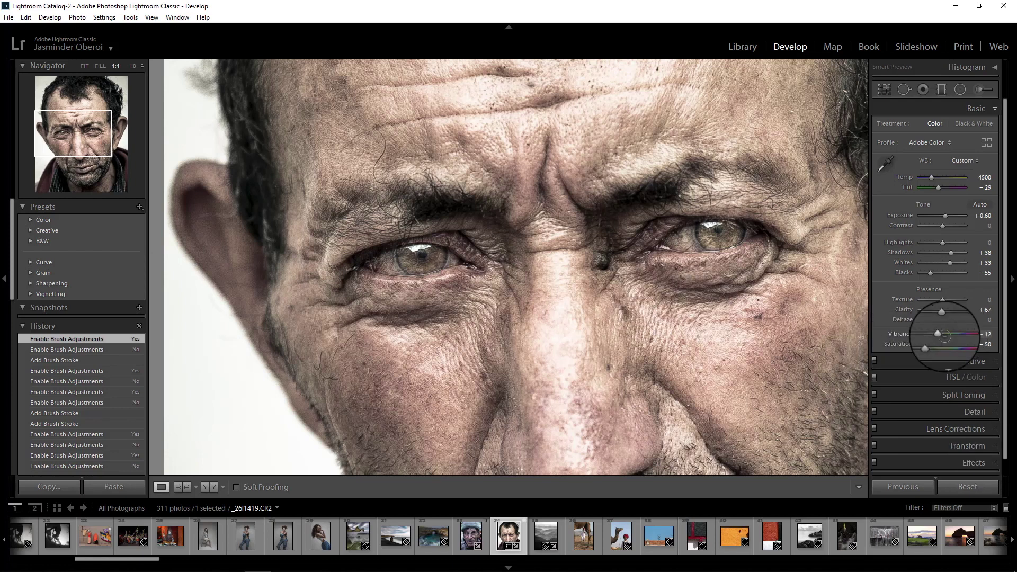
{"action": "left_click", "coordinate": [521, 340]}
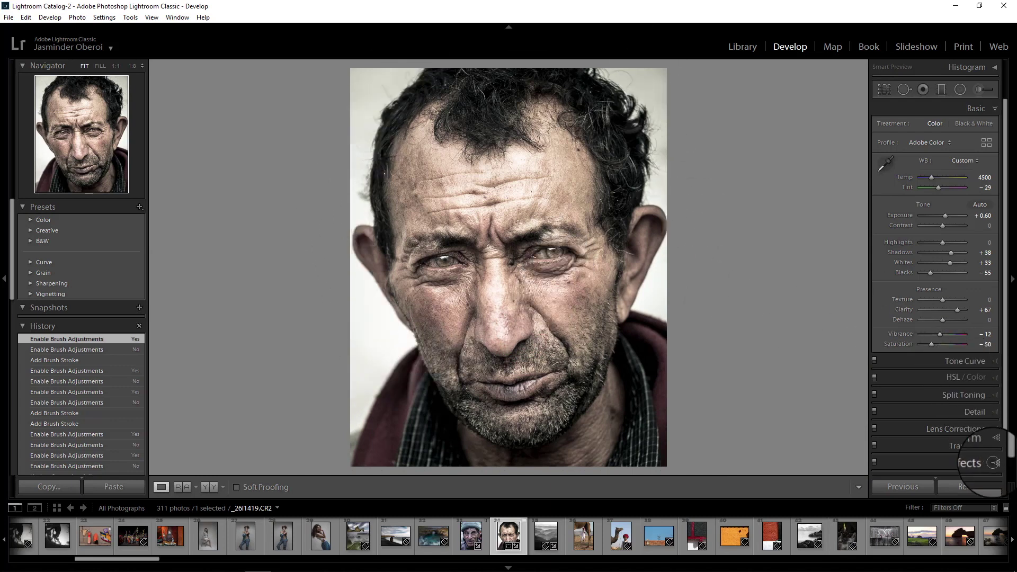
Add a post-crop vignette with Amount -33 and Midpoint 56, then show Before/After side by side.
{"action": "left_click", "coordinate": [982, 462]}
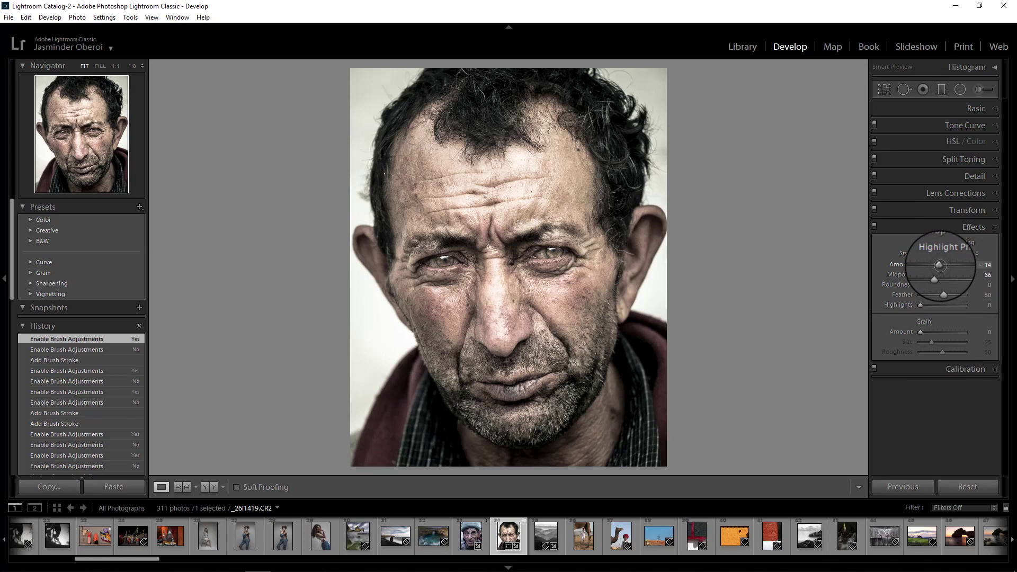
{"action": "mouse_move", "coordinate": [941, 265]}
{"action": "left_mouse_down"}
{"action": "mouse_move", "coordinate": [950, 266]}
{"action": "mouse_move", "coordinate": [935, 267]}
{"action": "left_mouse_up"}
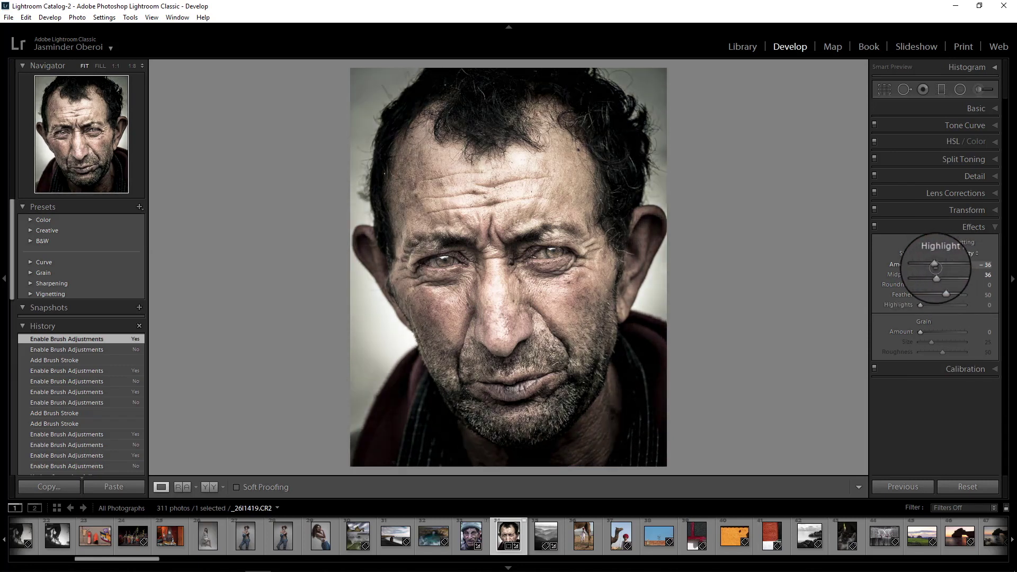
{"action": "left_click_drag", "start_coordinate": [935, 267], "coordinate": [936, 267]}
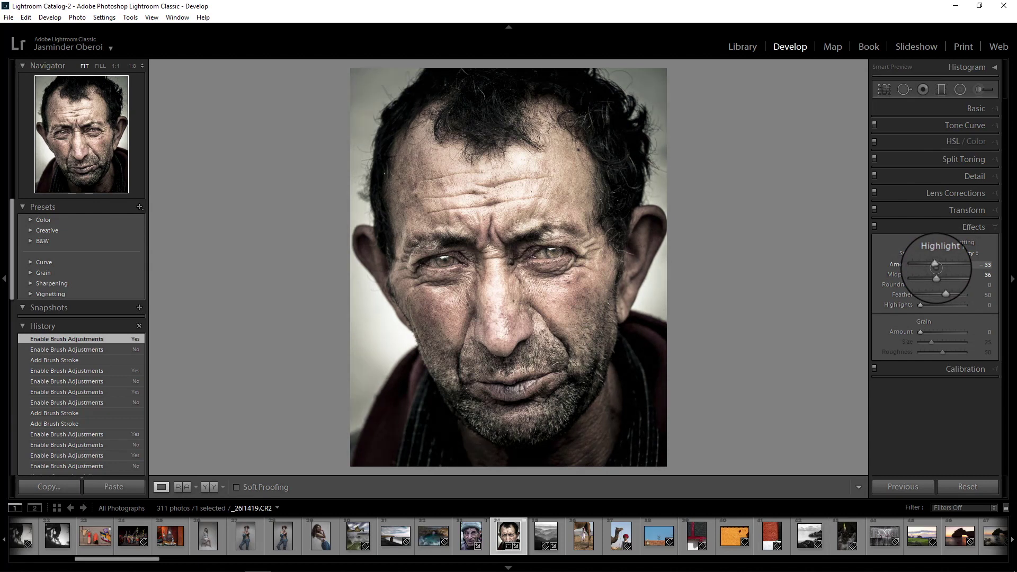
{"action": "left_click", "coordinate": [935, 264]}
{"action": "left_click_drag", "start_coordinate": [936, 265], "coordinate": [935, 265]}
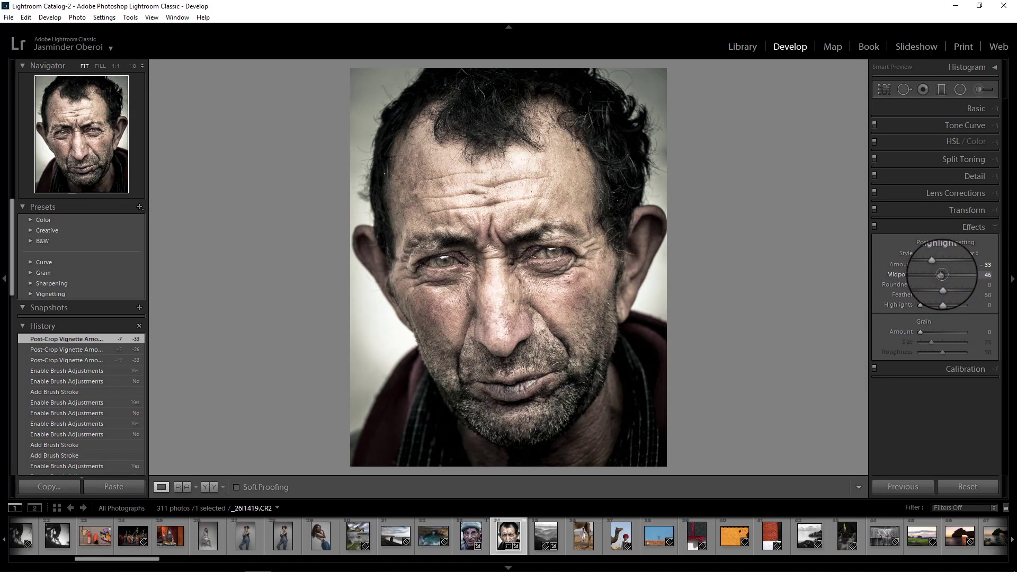
{"action": "left_click_drag", "start_coordinate": [942, 275], "coordinate": [944, 275]}
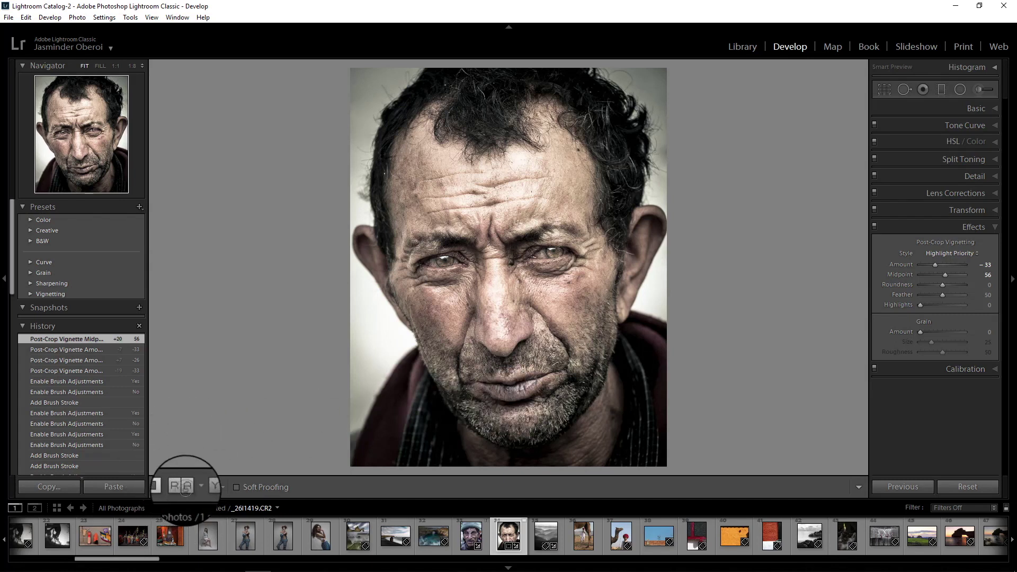
{"action": "left_click", "coordinate": [209, 487]}
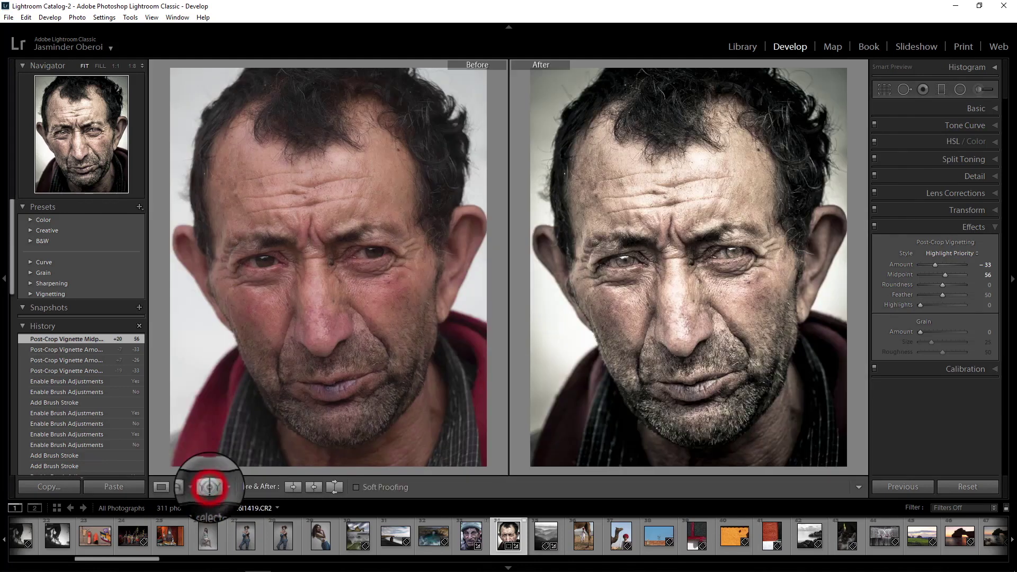